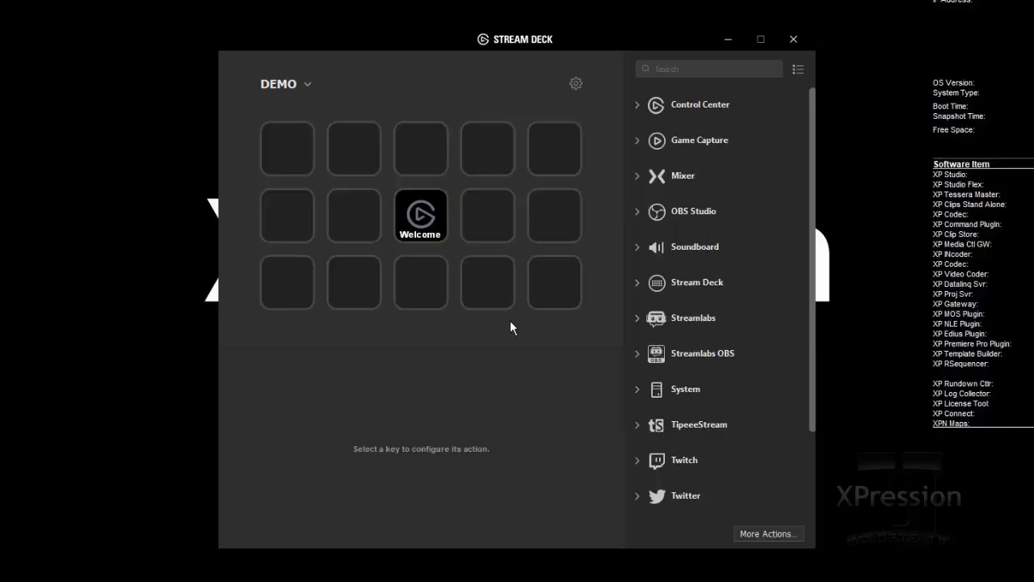
Add a System Hotkey action to the fifth key of the bottom row and assign it Ctrl+F1.
left_click(635, 390)
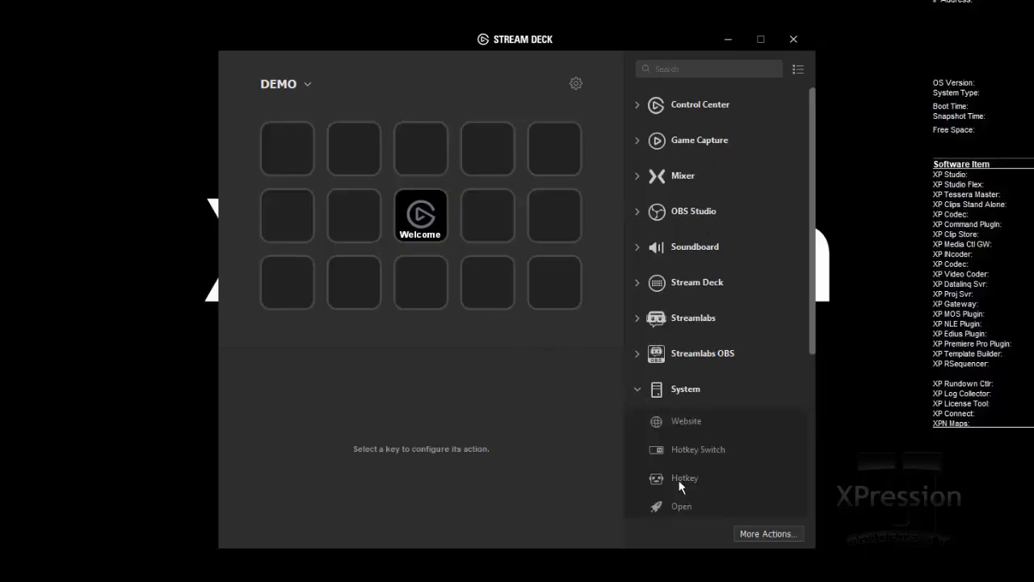
left_click_drag(679, 479, 558, 293)
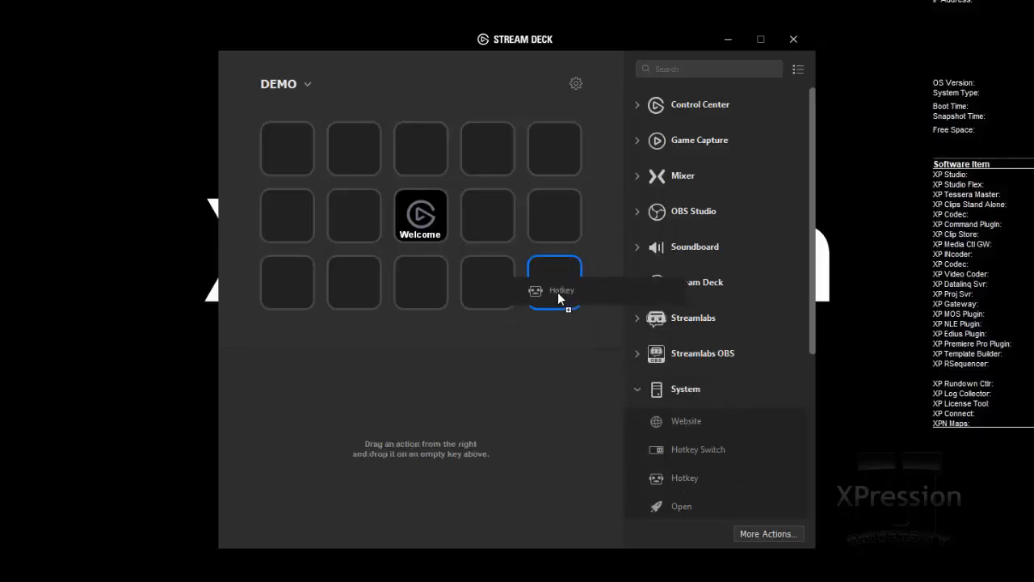
left_click_drag(558, 298, 558, 298)
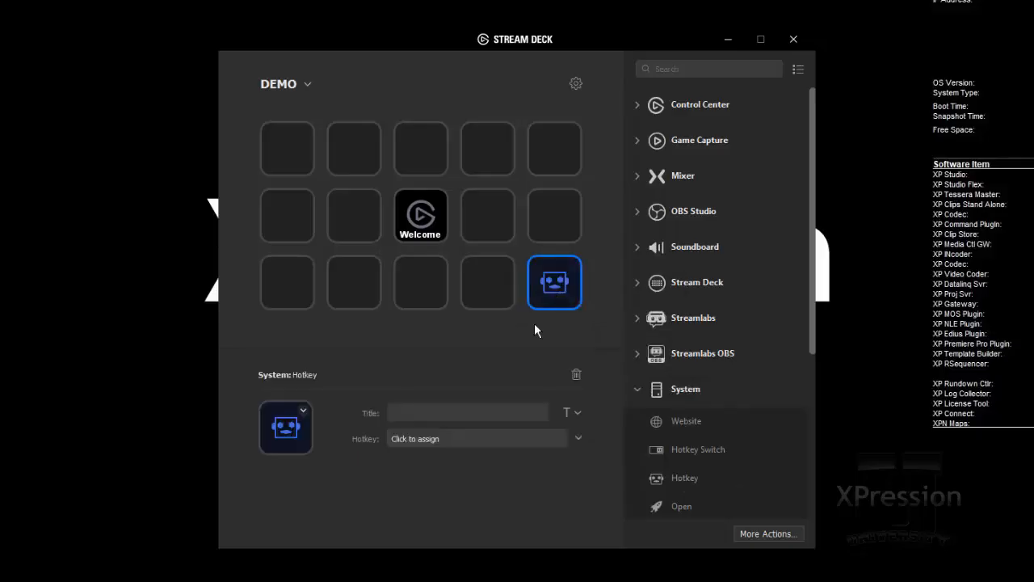
left_click(413, 437)
key("ctrl+F1")
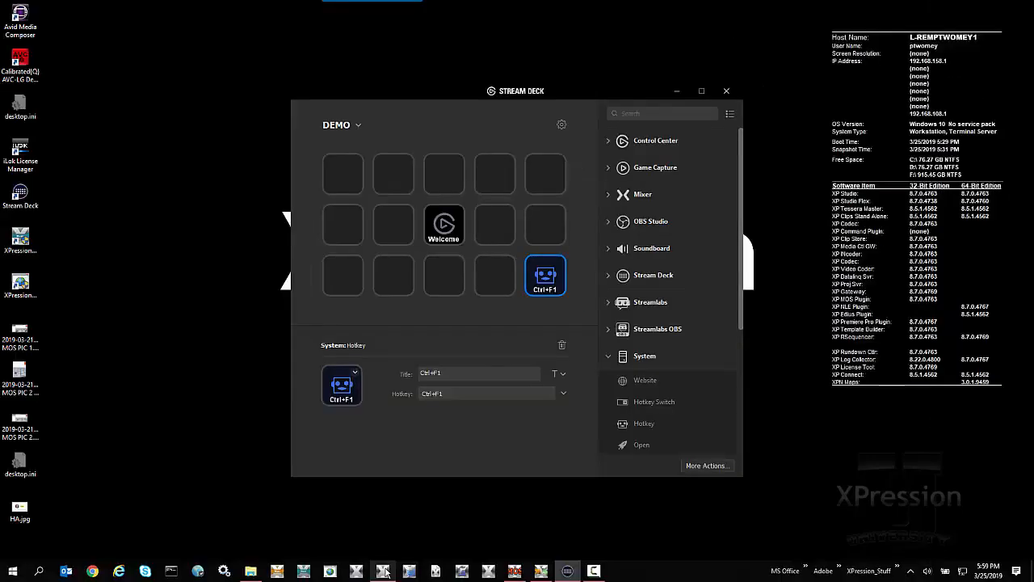
Switch to XPression Studio, take item 0027 online, and test the Ctrl+F1 hotkey on it before returning to Stream Deck.
left_click(384, 571)
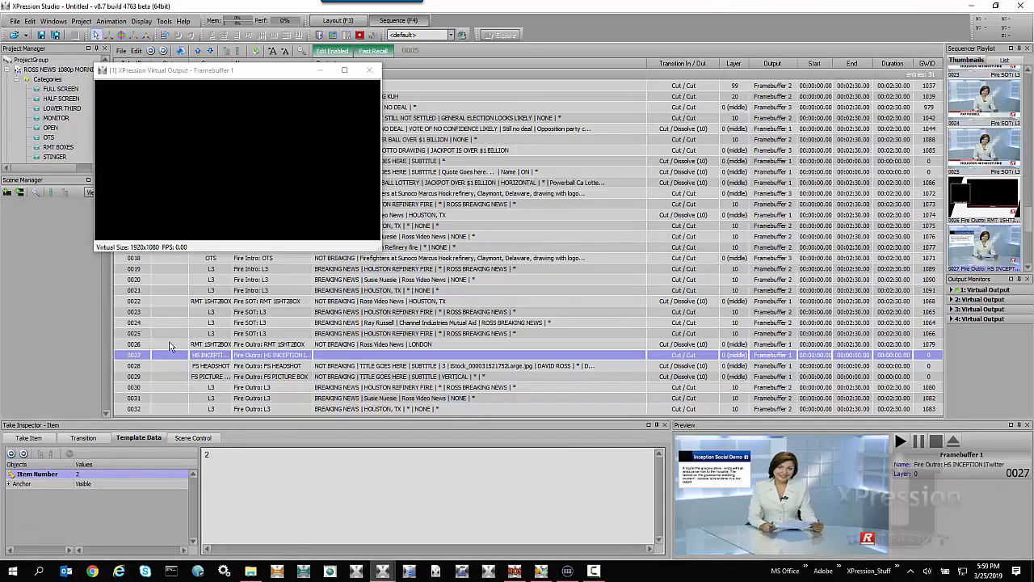
double_click(159, 360)
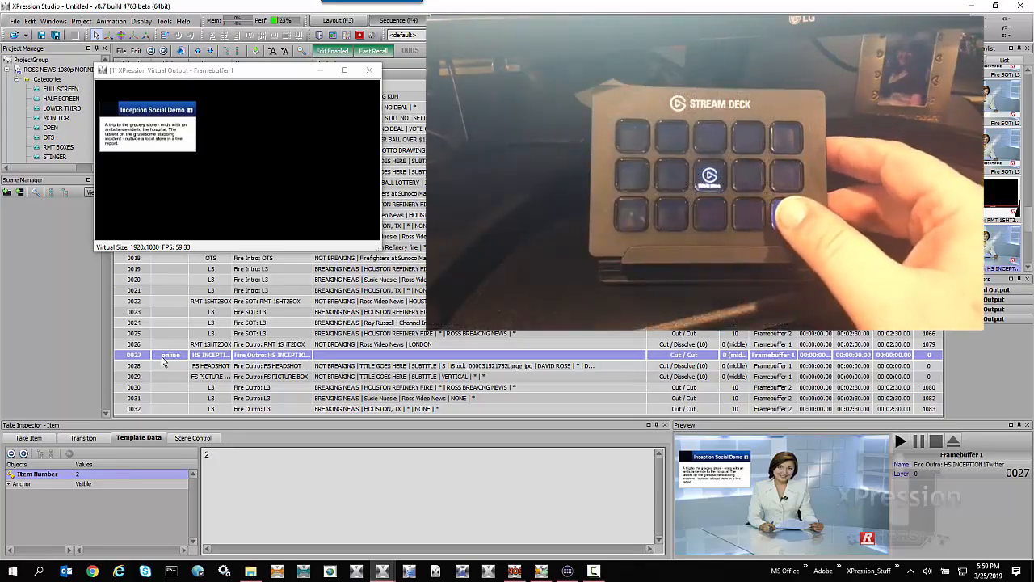
key("ctrl+F1")
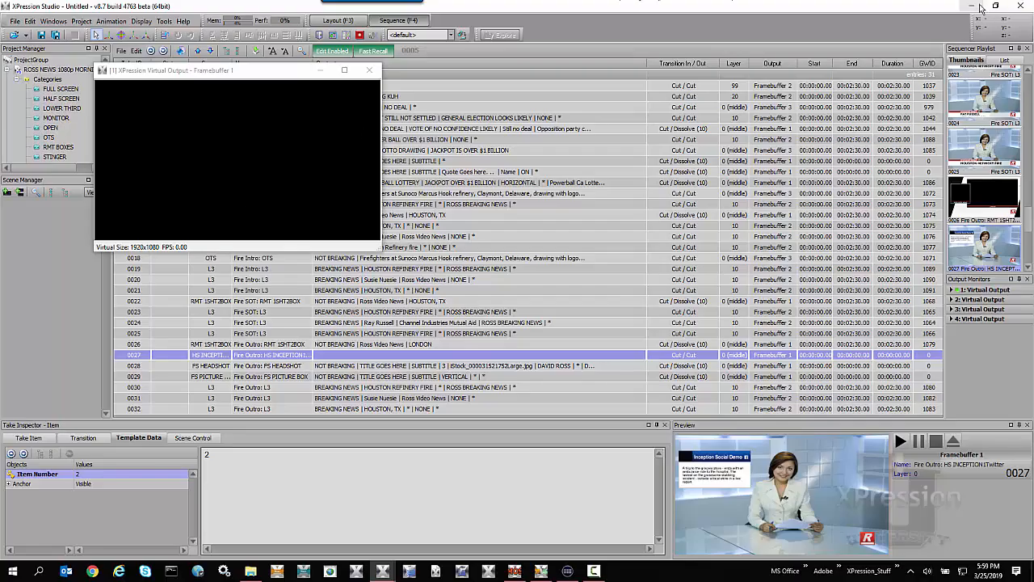
left_click(969, 8)
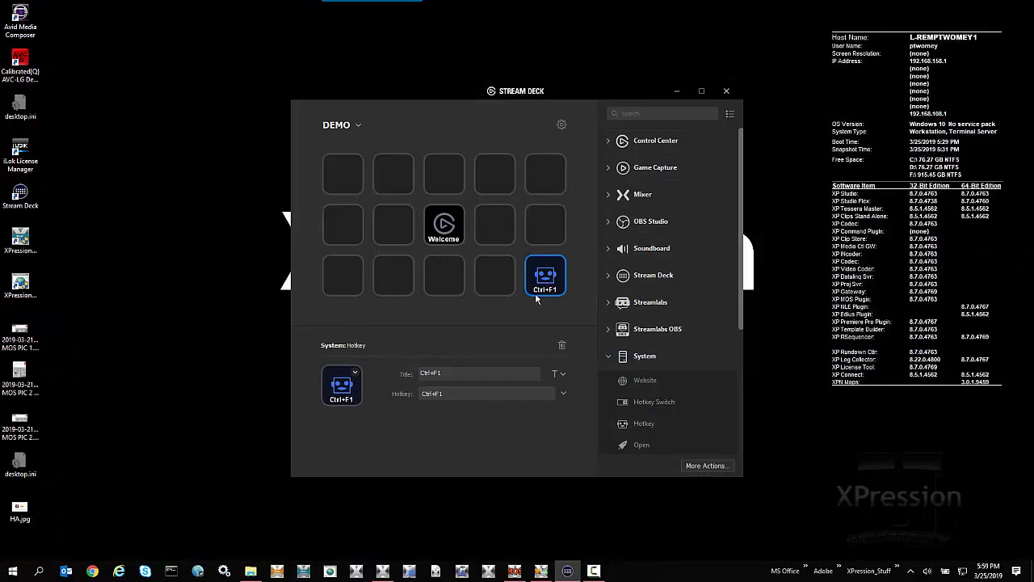
Delete the Ctrl+F1 hotkey action from the bottom row and confirm the deletion.
right_click(537, 280)
left_click(553, 301)
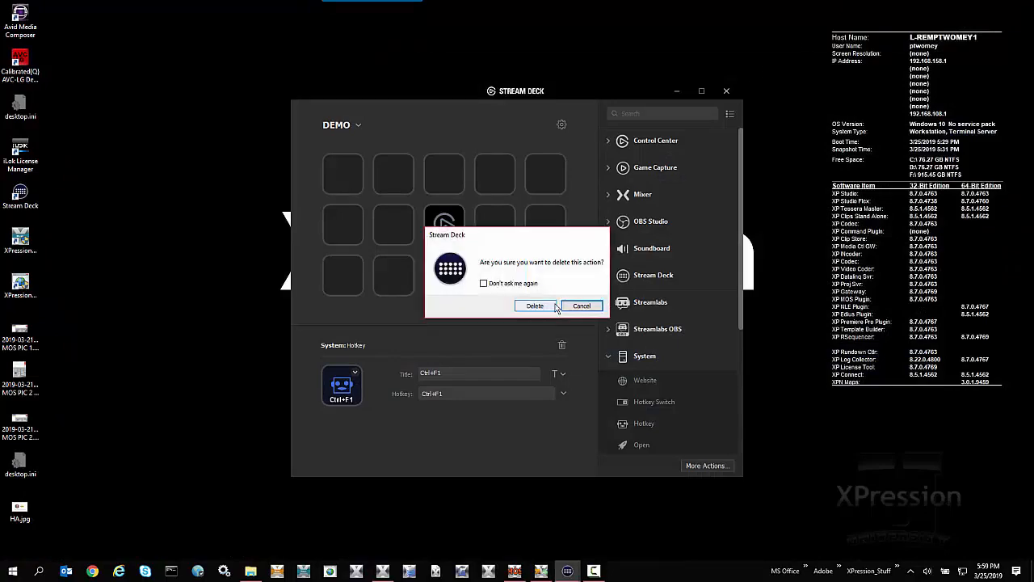
left_click(551, 310)
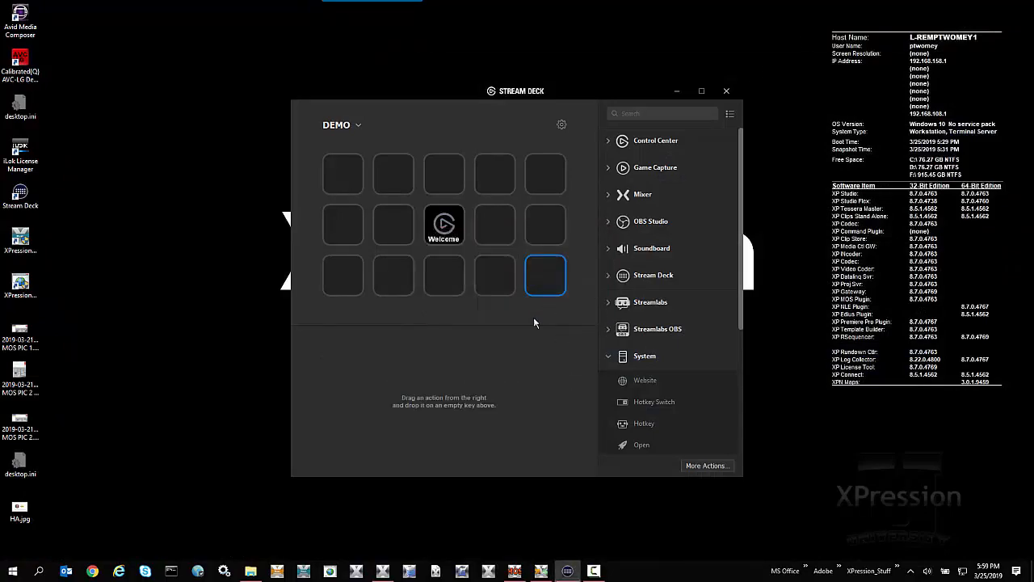
Install the com.rossvideo.xpStreamdeck.streamDeckPlugin file from the XPression 8.7_4769 downloads folder.
left_click(252, 565)
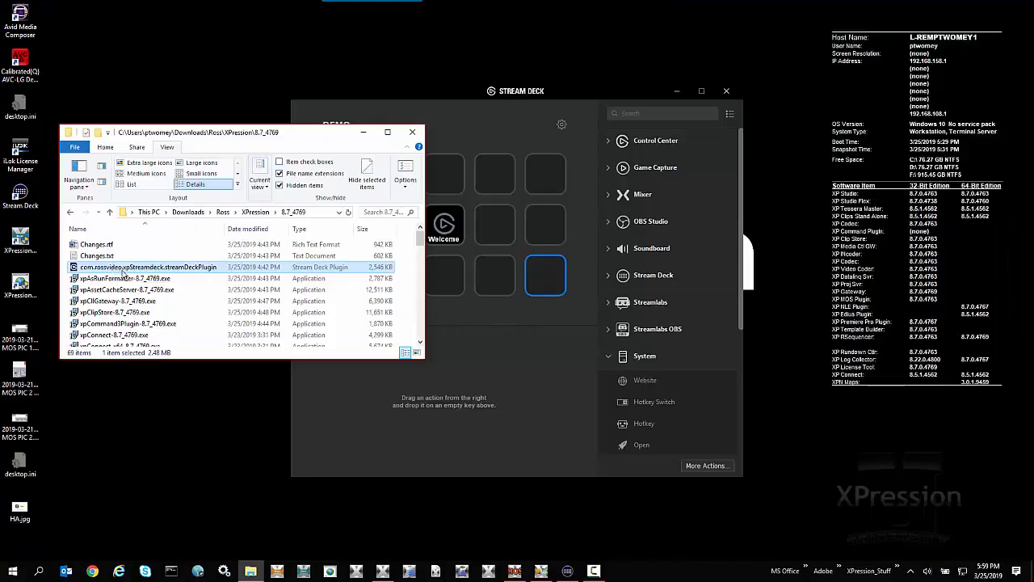
double_click(115, 270)
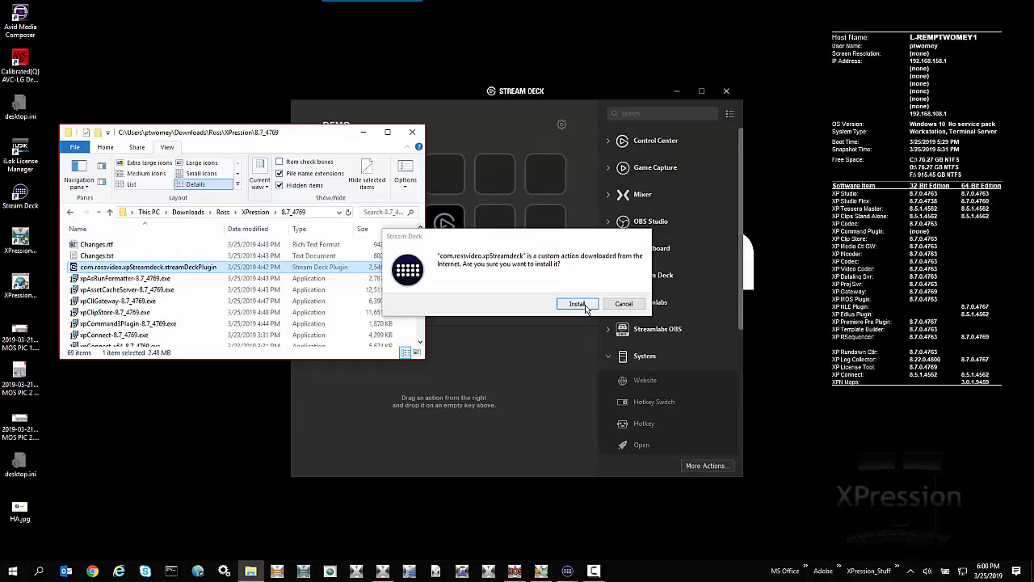
left_click(577, 304)
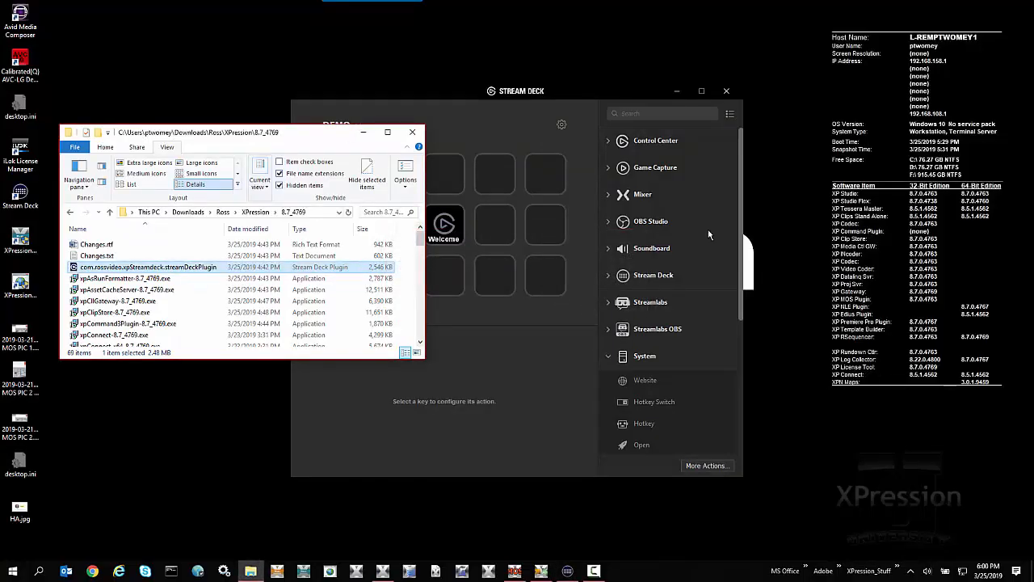
left_click(363, 132)
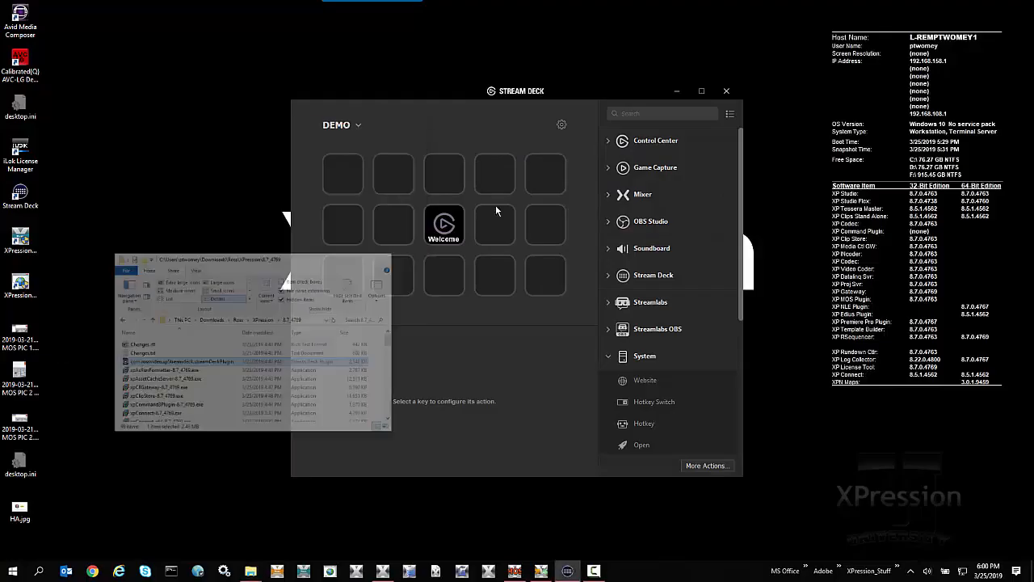
Add an XPression RossTalk action to the fifth key of the bottom row.
left_click(611, 359)
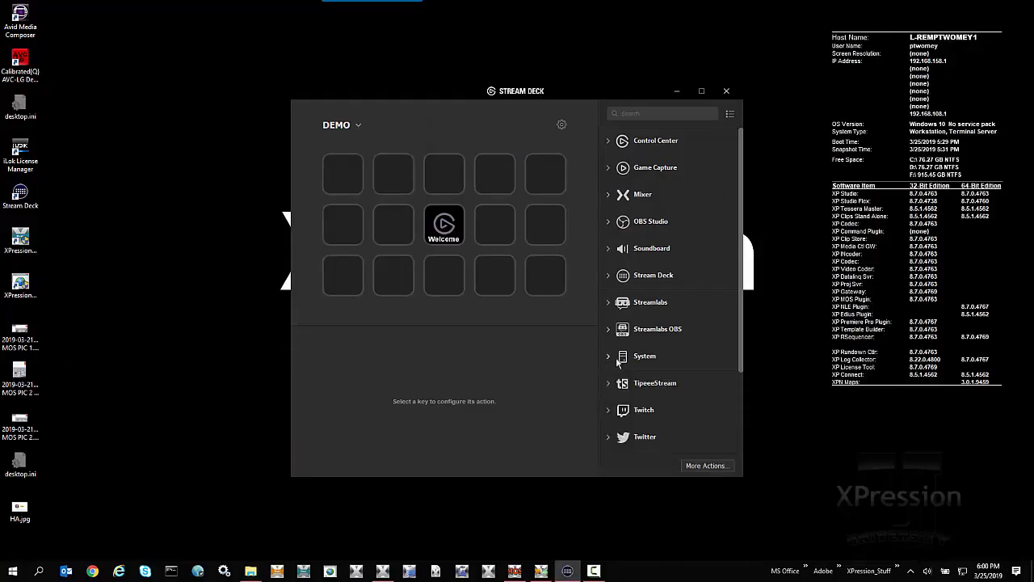
scroll(649, 348, "down", 3)
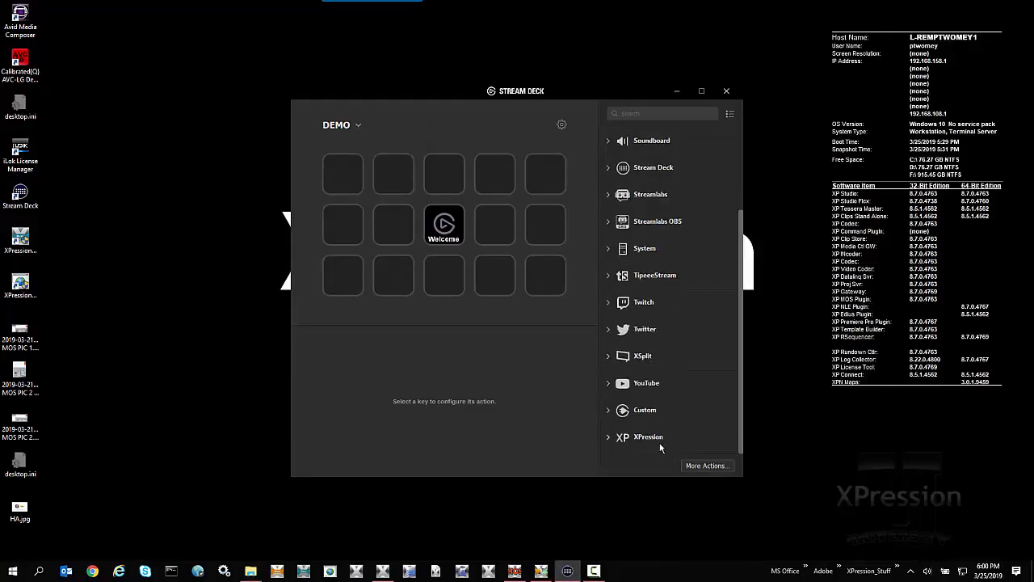
left_click(611, 437)
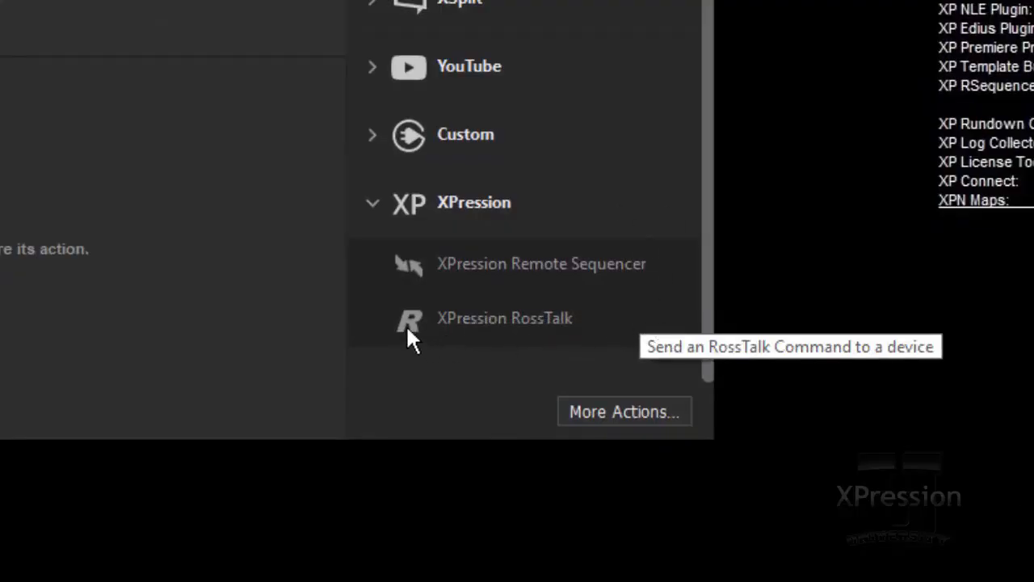
left_click_drag(406, 320, 563, 284)
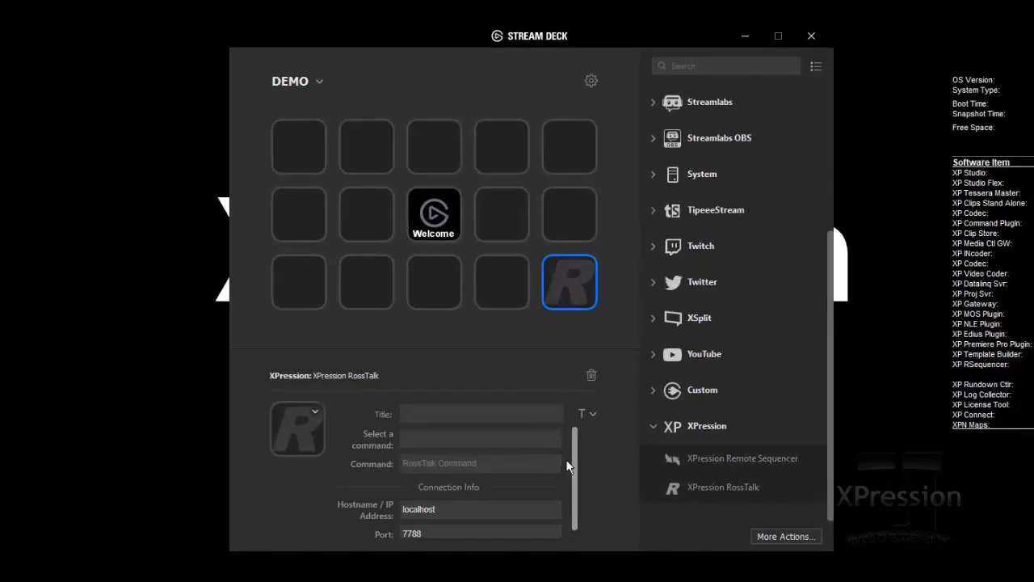
Set the new RossTalk key's command to the XPression Studio command READ and title the key READ.
scroll(575, 467, "down", 1)
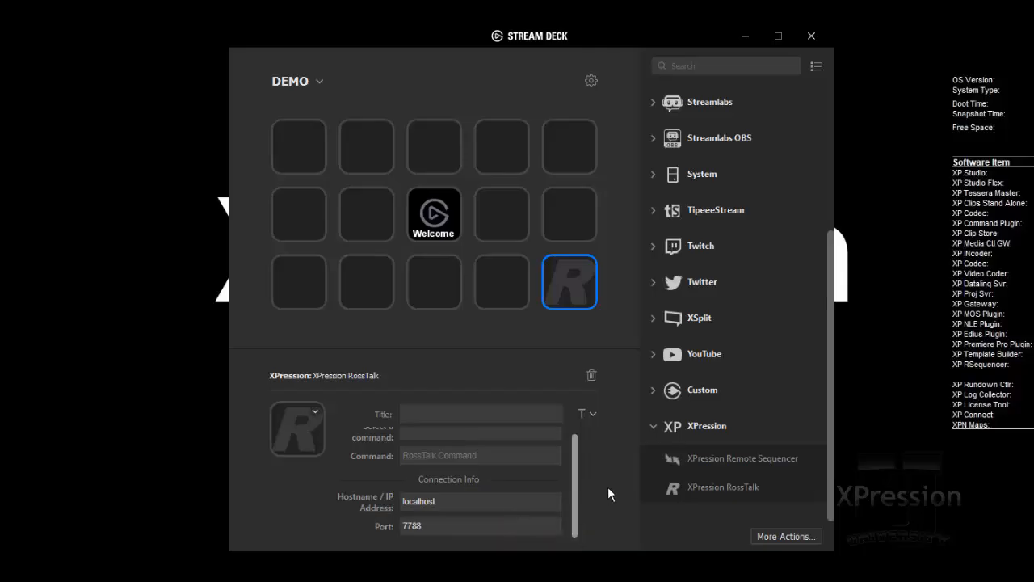
left_click_drag(575, 502, 575, 388)
left_click_drag(574, 440, 570, 418)
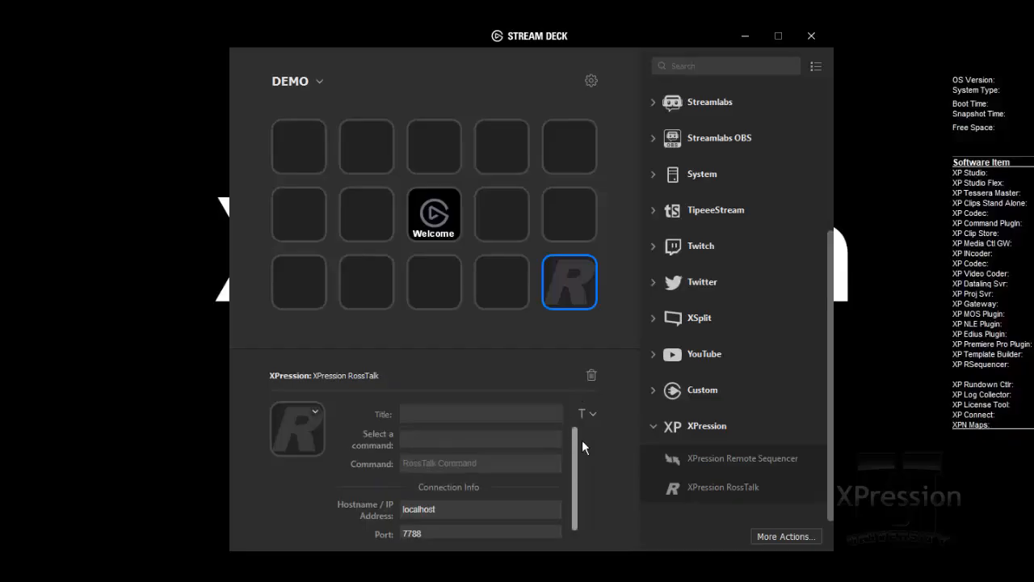
left_click(523, 440)
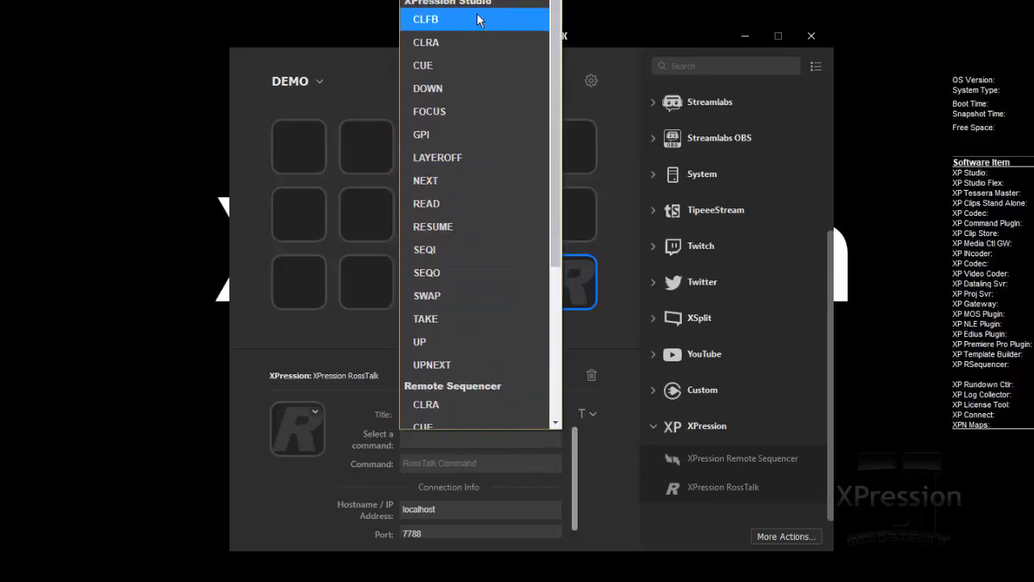
left_click(491, 202)
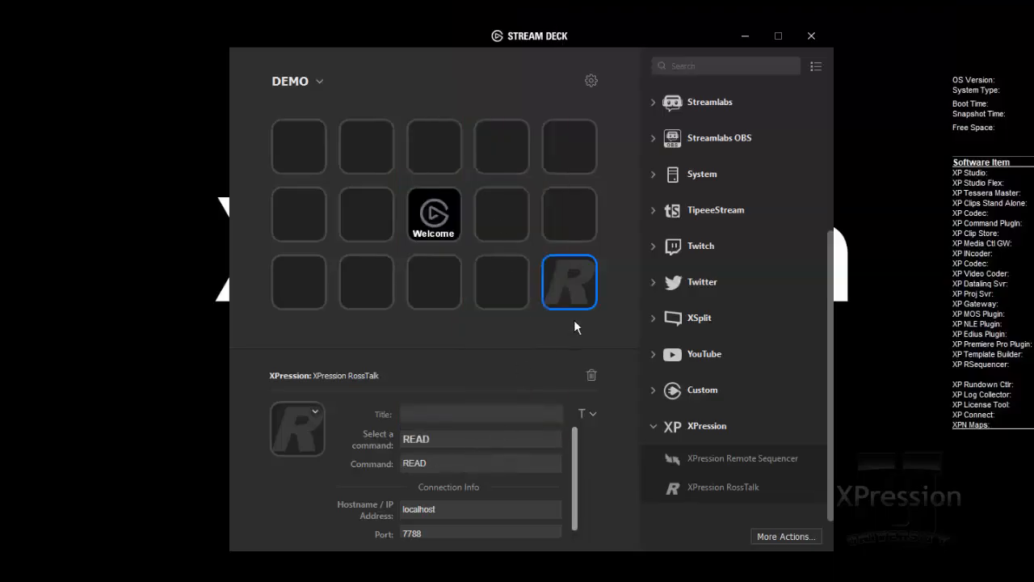
left_click(428, 412)
type("READ")
Change the READ key's title colour to yellow.
left_click(593, 414)
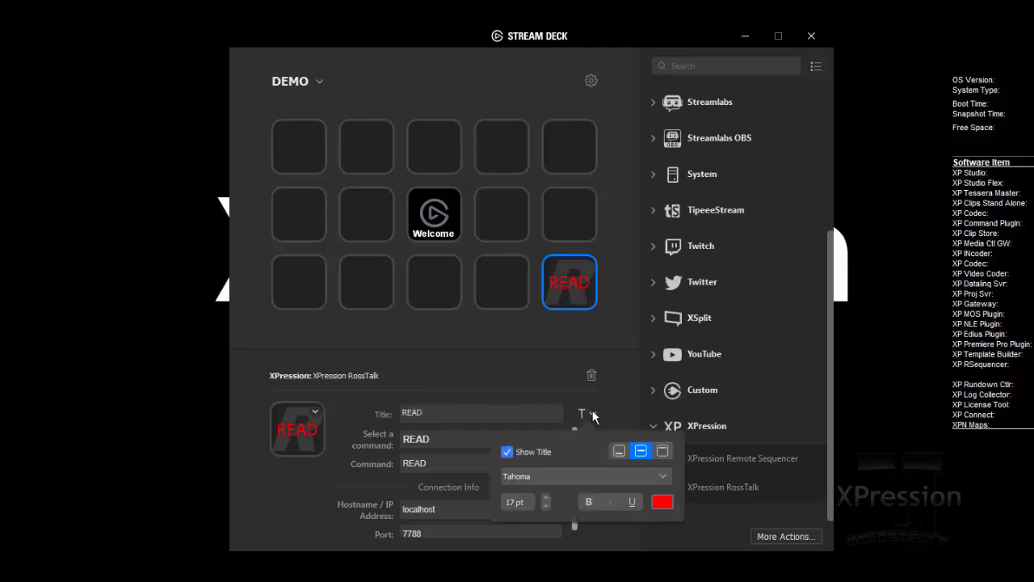
left_click(661, 503)
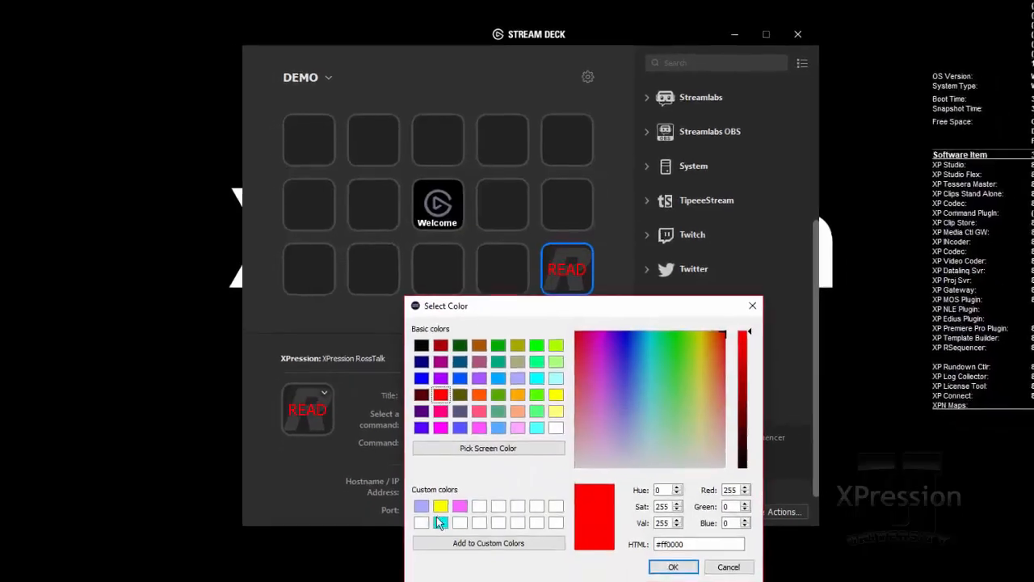
left_click(445, 478)
left_click(664, 535)
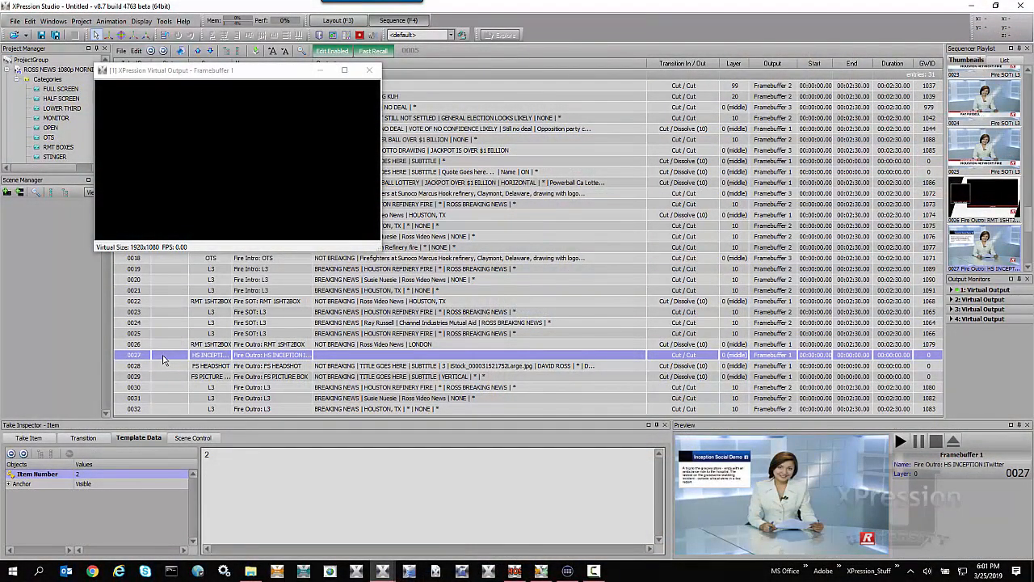
Take item 0027 online in XPression Studio with the READ command, and return to Stream Deck.
key("Return")
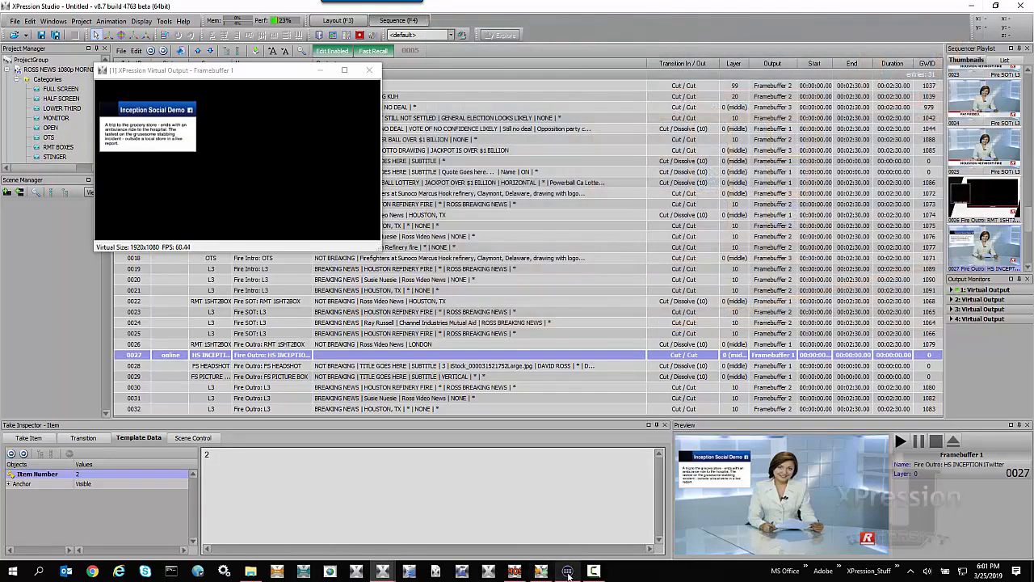
left_click(567, 570)
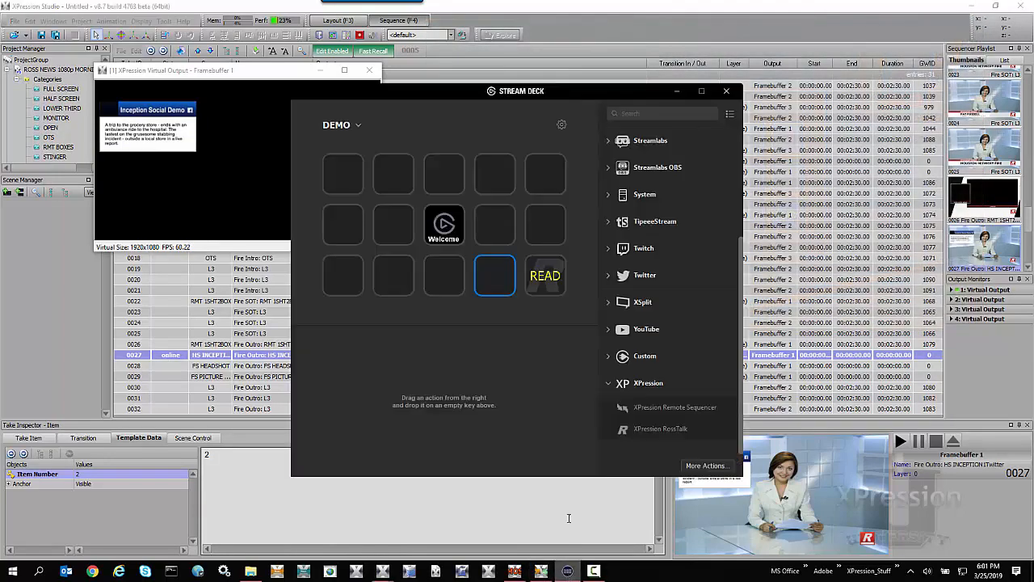
Add an XPression RossTalk action to the fourth key of the bottom row with command CUE and title CUE.
left_click_drag(626, 430, 497, 276)
left_click(531, 395)
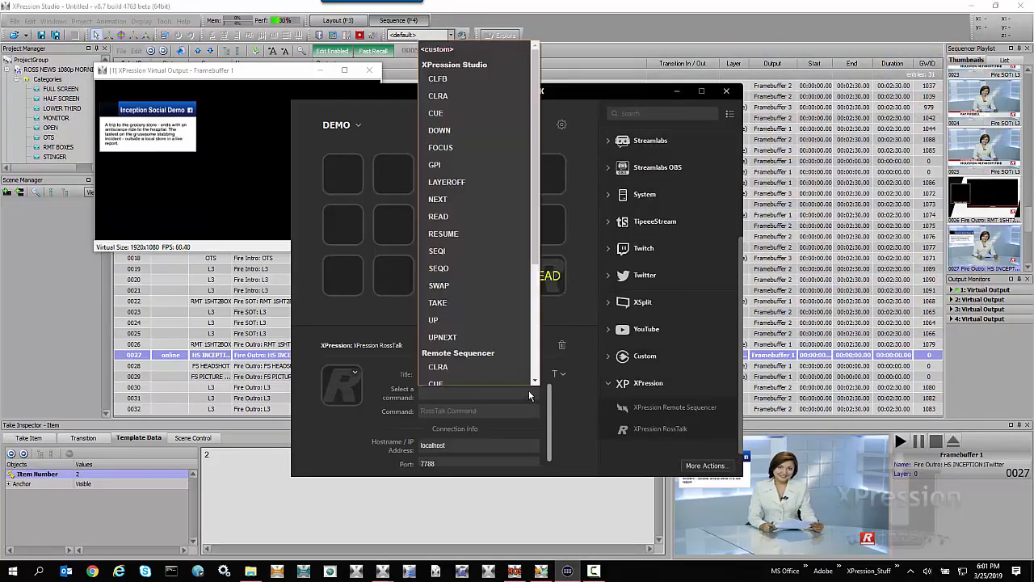
left_click(472, 108)
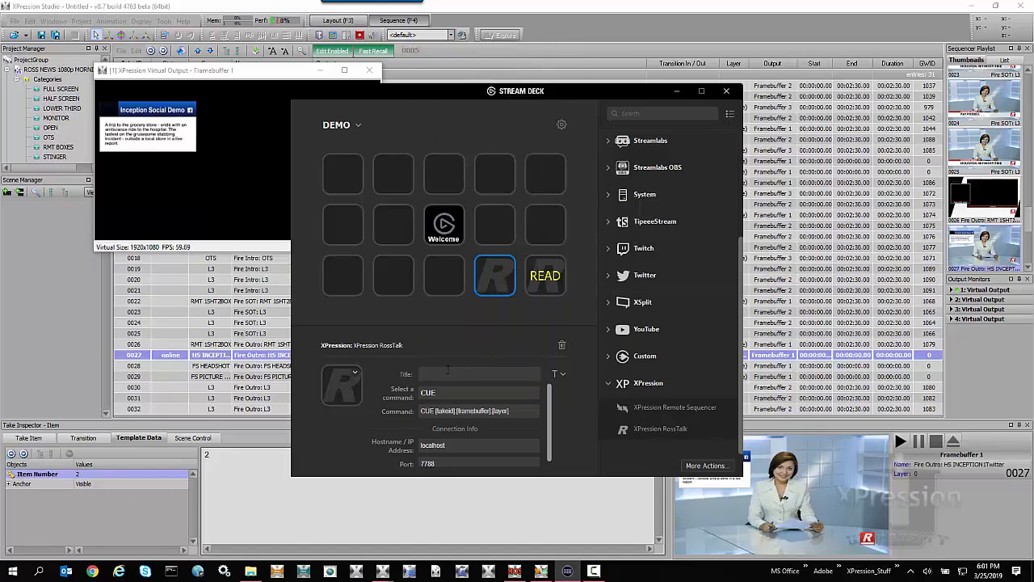
left_click(446, 372)
Add an XPression RossTalk action to the second key of the bottom row with command DOWN and title DOWN.
left_click_drag(622, 429, 396, 273)
left_click(495, 394)
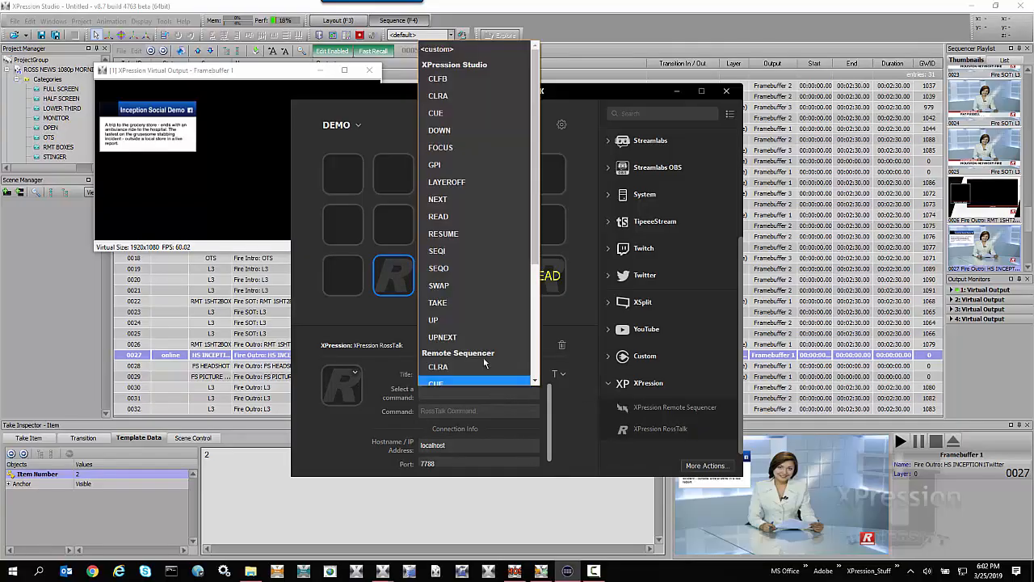
left_click(441, 122)
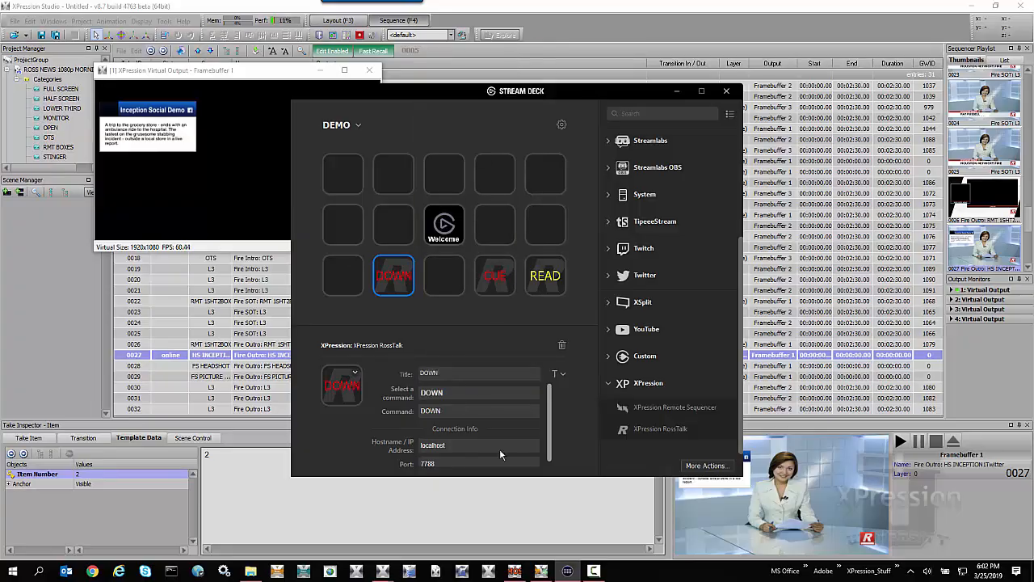
Add an XPression RossTalk action to the first key of the bottom row, titled UP, with the UP command.
left_click_drag(622, 433, 352, 283)
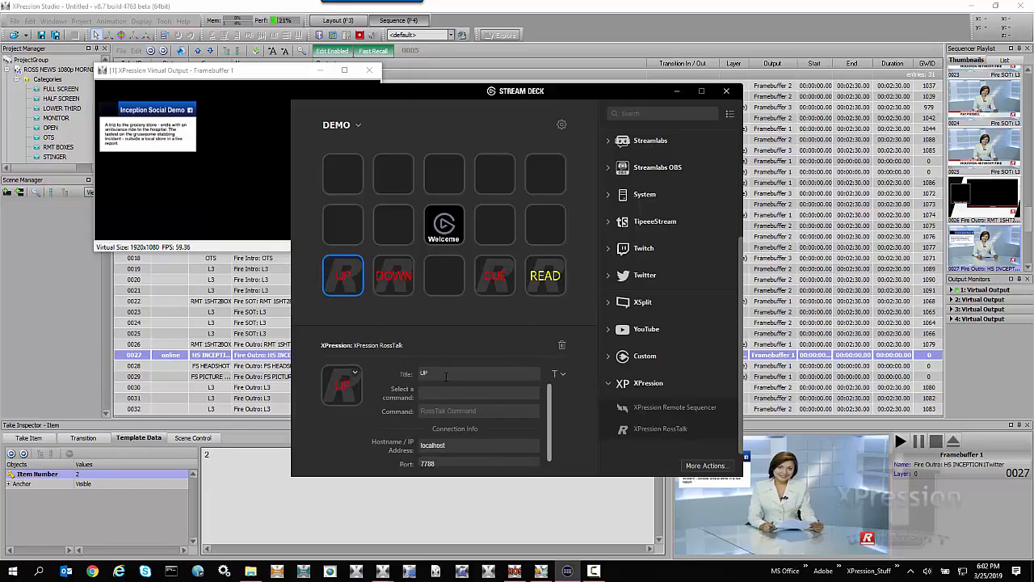
left_click(449, 394)
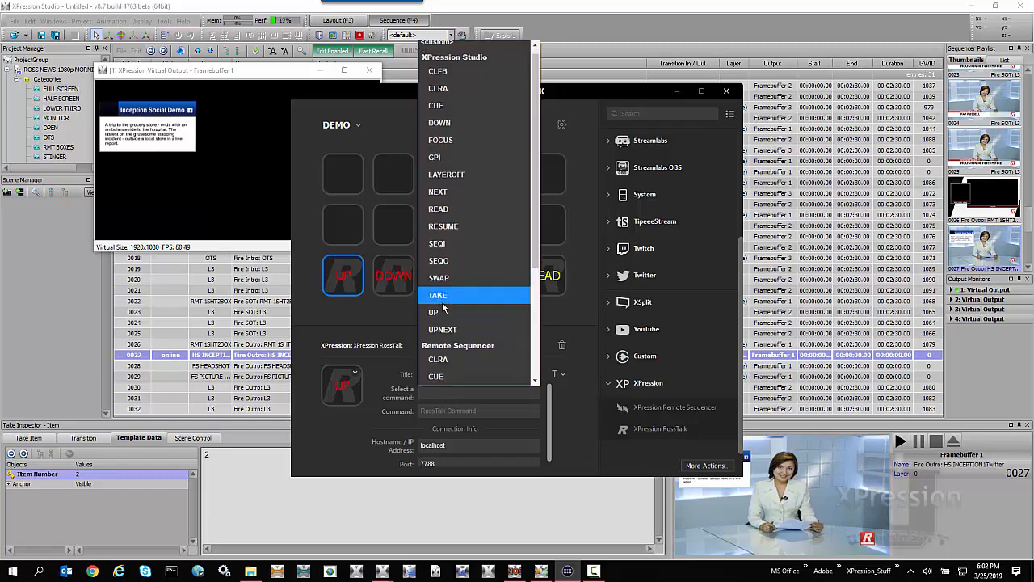
left_click(445, 323)
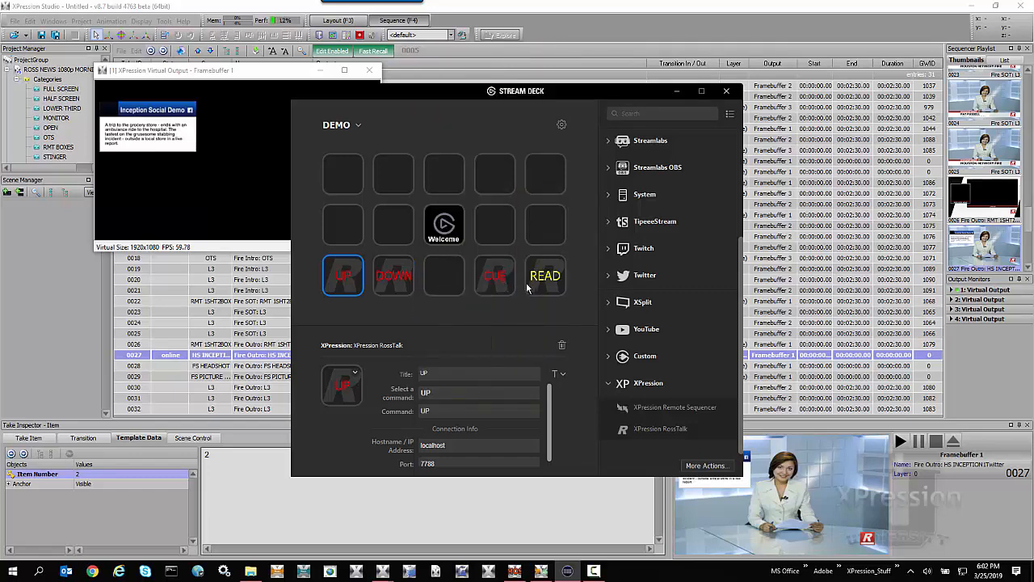
Add an XPression RossTalk action to the third key of the bottom row with command CLRA and the two-line title CLR ALL.
left_click_drag(622, 436, 450, 287)
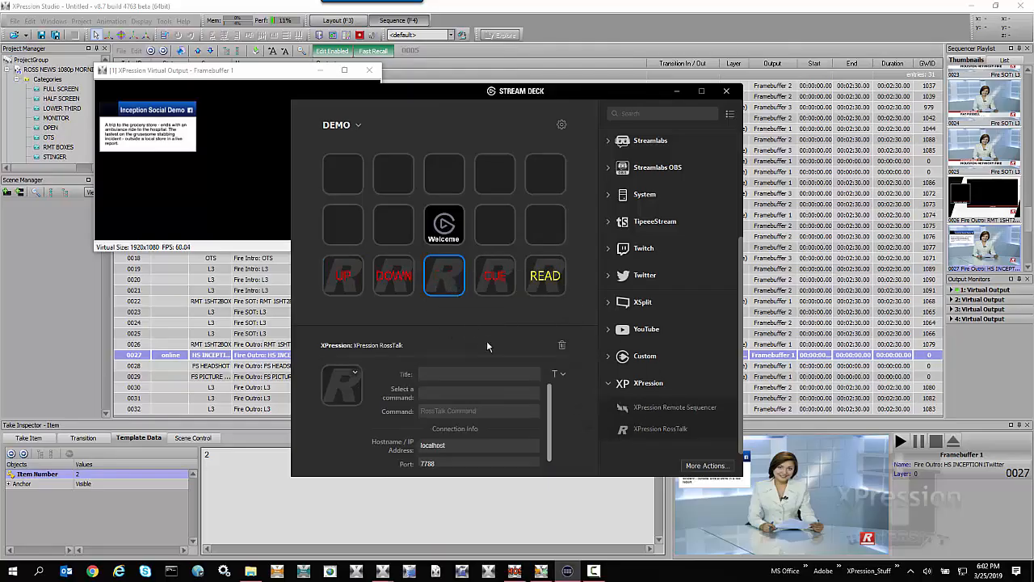
left_click(538, 395)
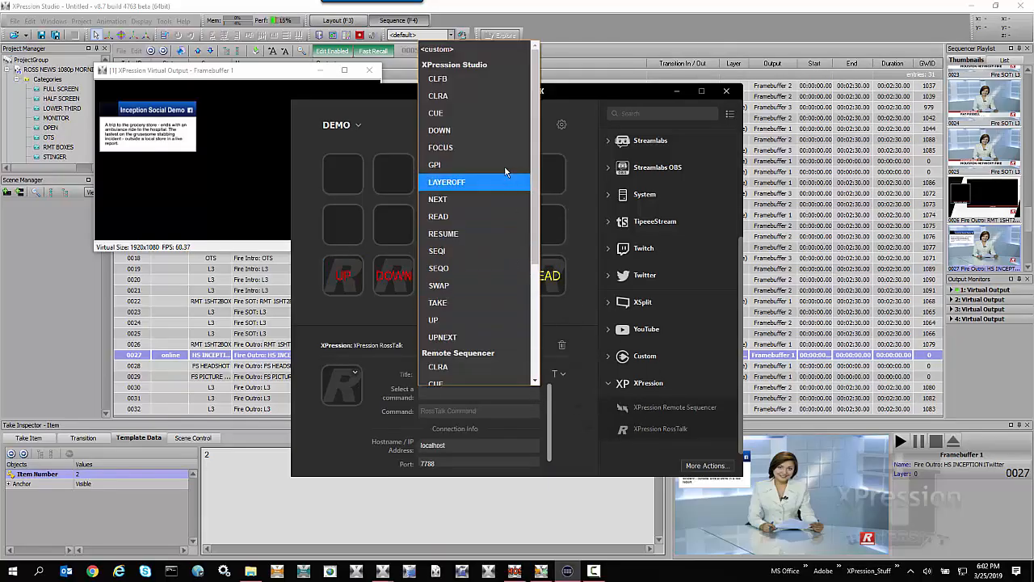
left_click(479, 97)
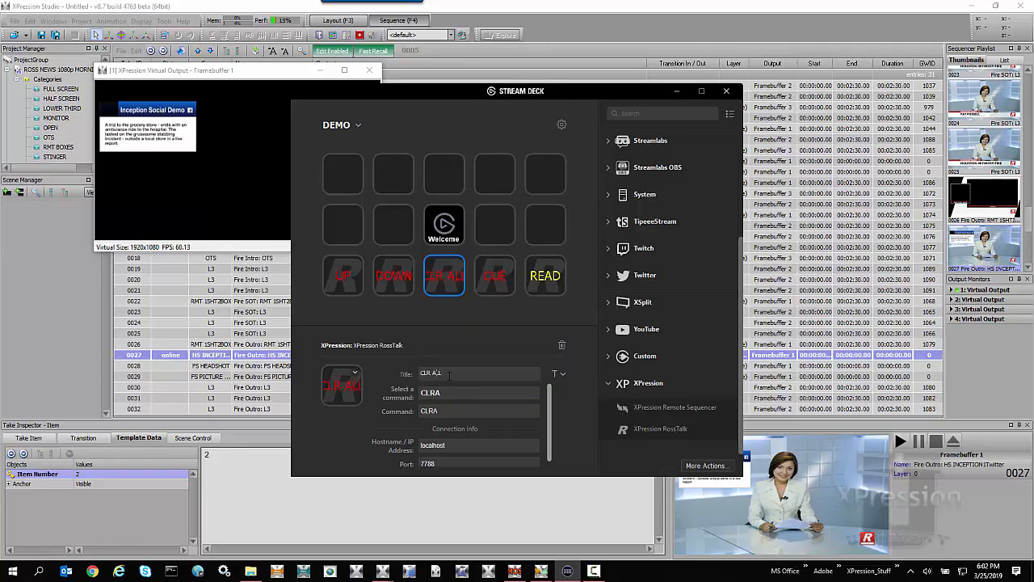
key("Return")
Switch to XPression Studio, then cue item 0022 of the sequence and take it online.
left_click(269, 238)
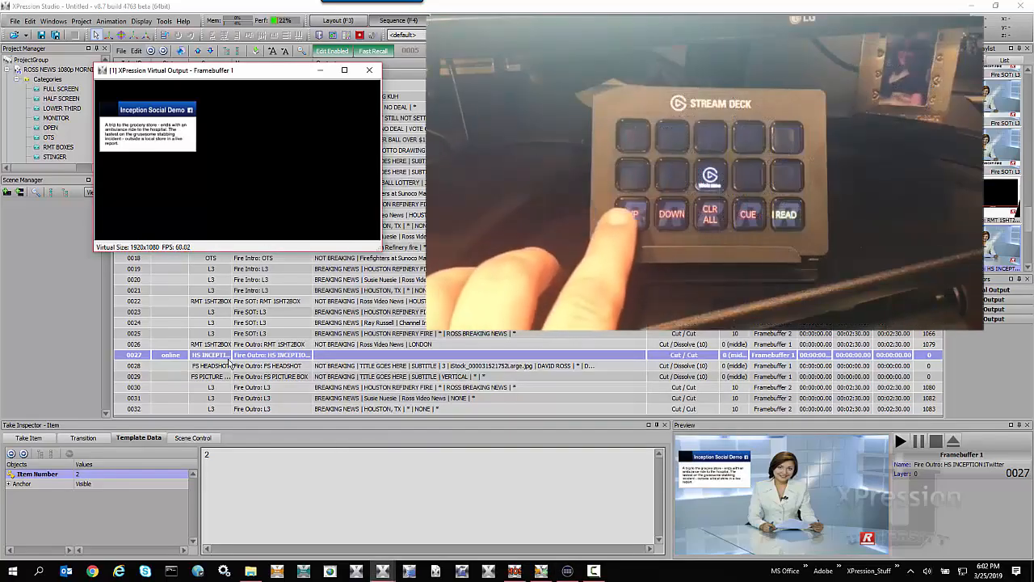
key("Up")
key("Up")
key("Up")
key("Up")
key("Up")
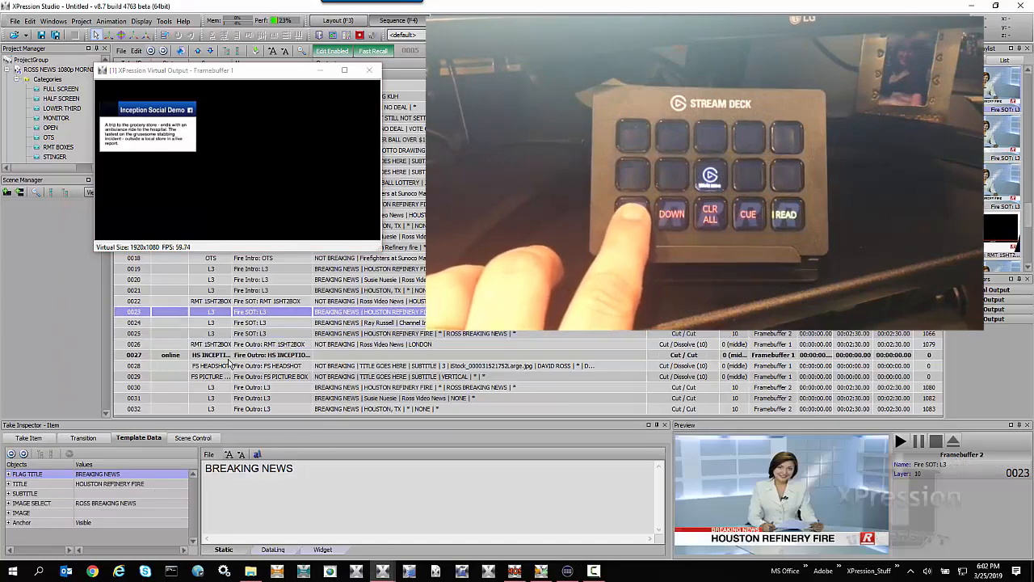
key("KP_Multiply")
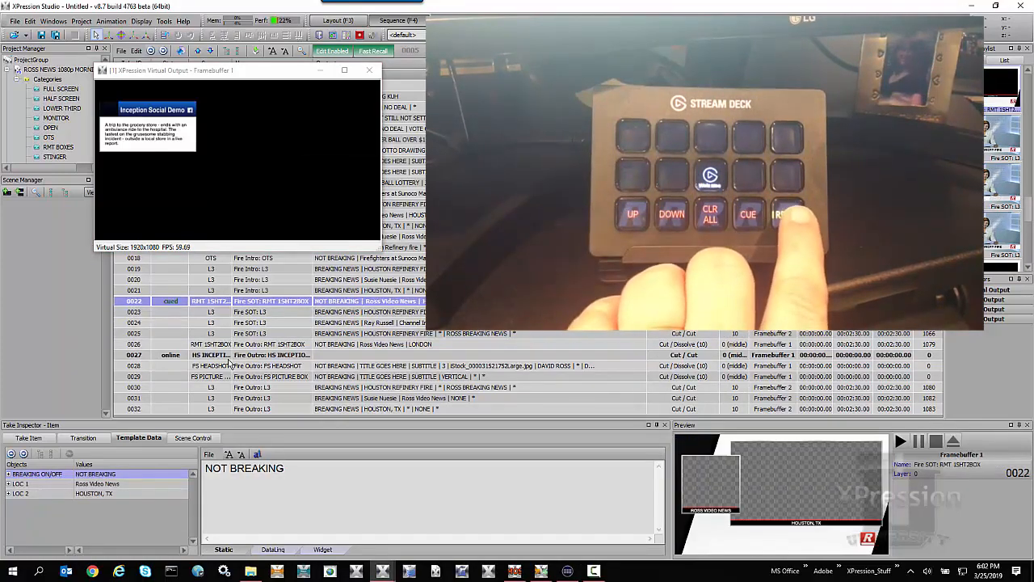
key("KP_Enter")
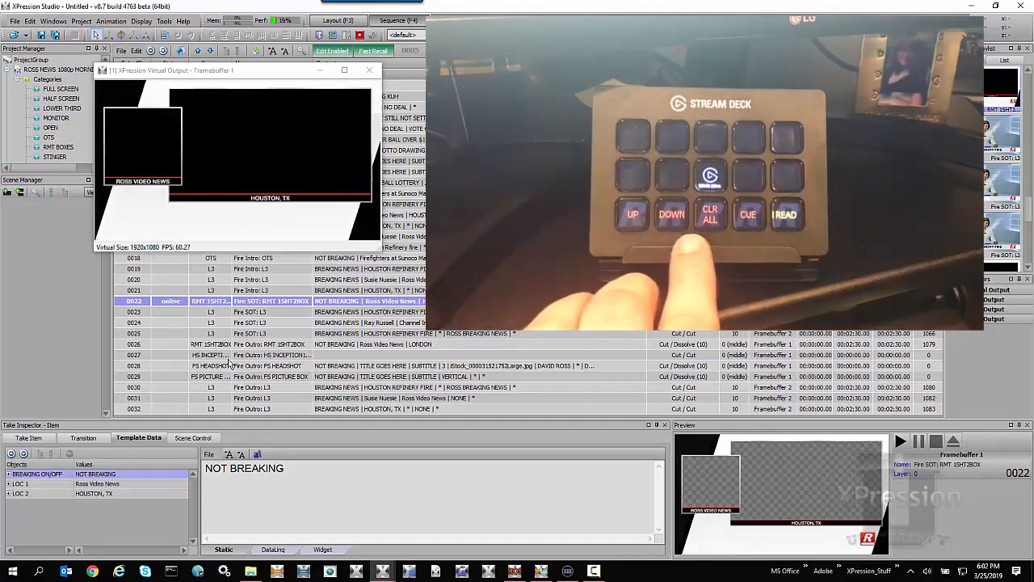
Clear all output, then move up the sequence to item 0014 and take it online.
key("Escape")
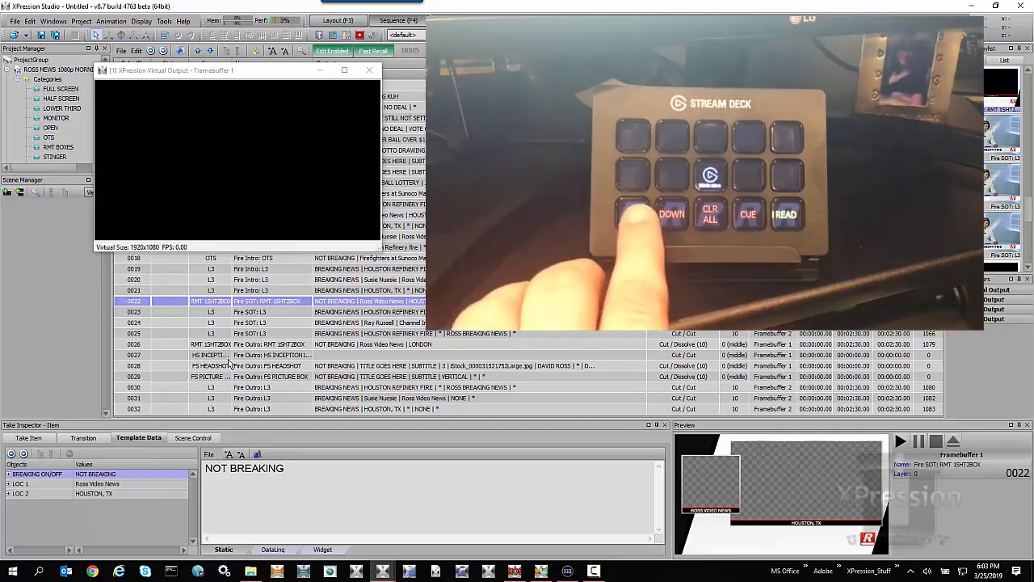
key("Up")
key("Up")
key("Up")
key("Up")
key("Up")
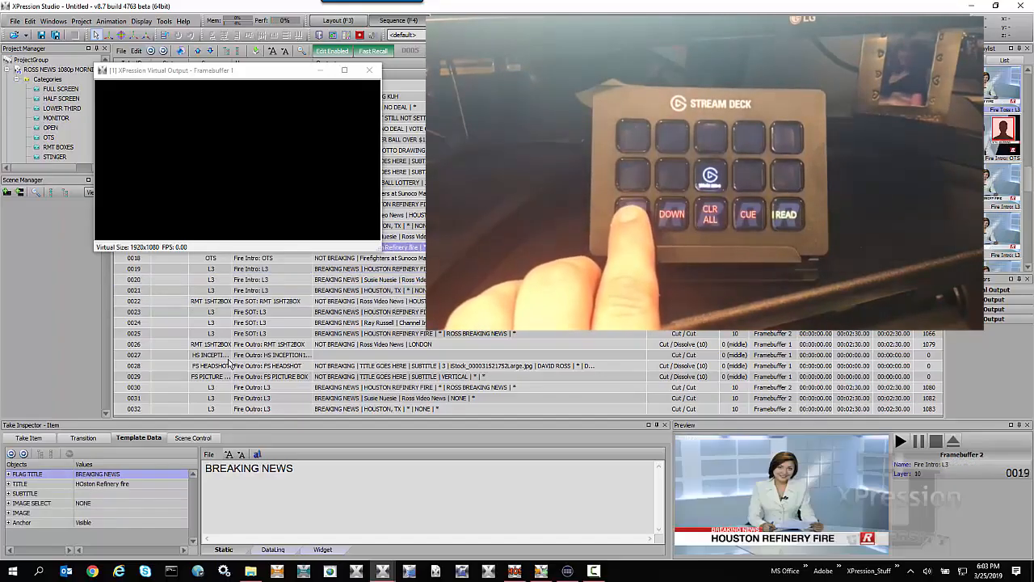
key("Up")
key("Up")
key("Up")
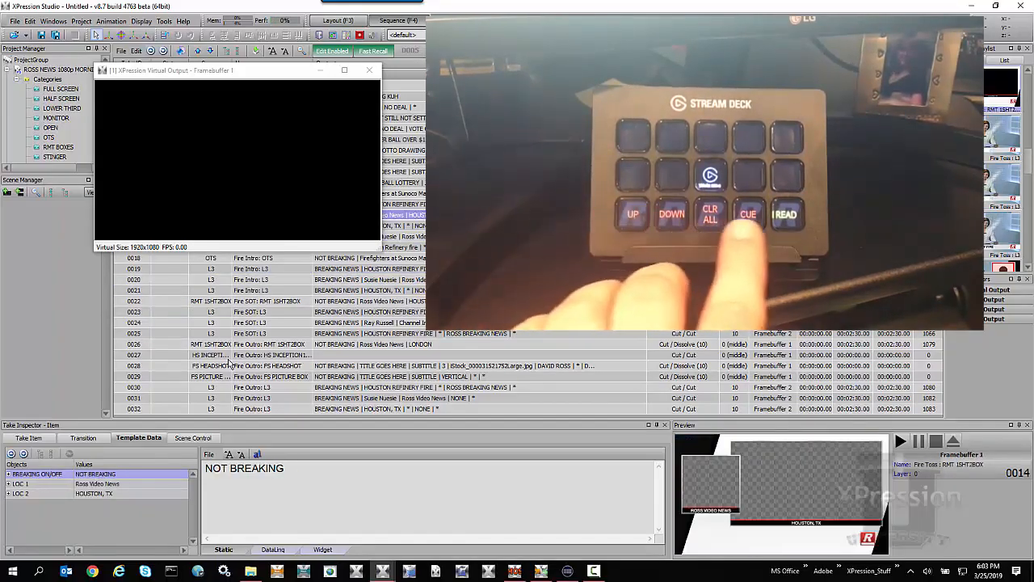
key("Return")
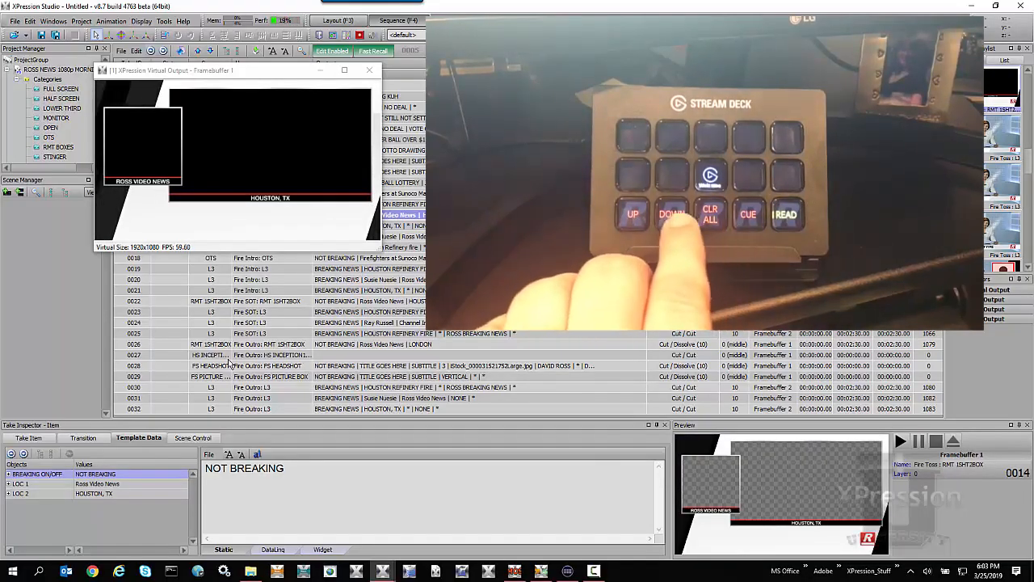
Move down the sequence to item 0028 and take it online.
key("Down")
key("Down")
key("Down")
key("Down")
key("Down")
key("Down")
key("Down")
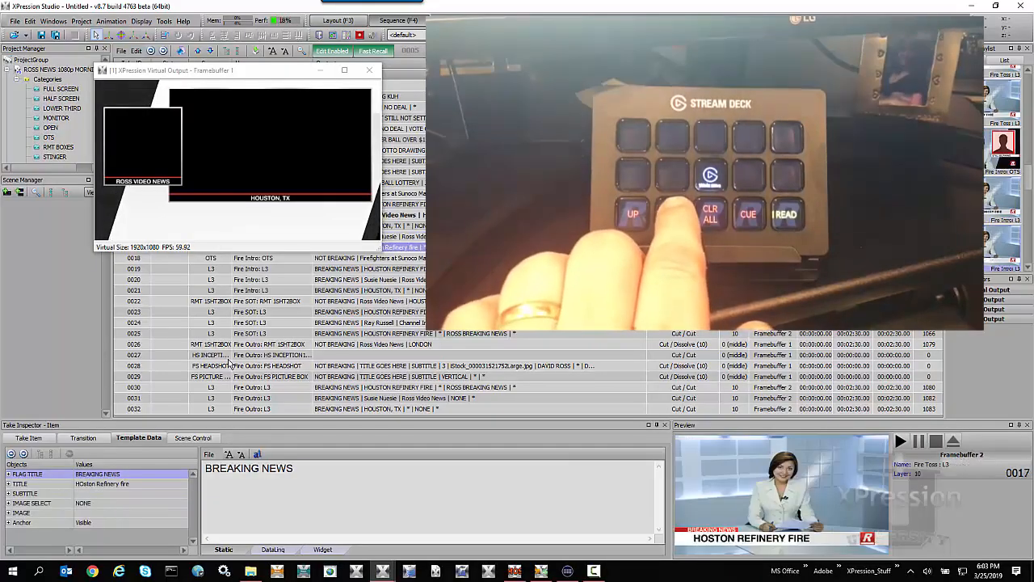
key("Down")
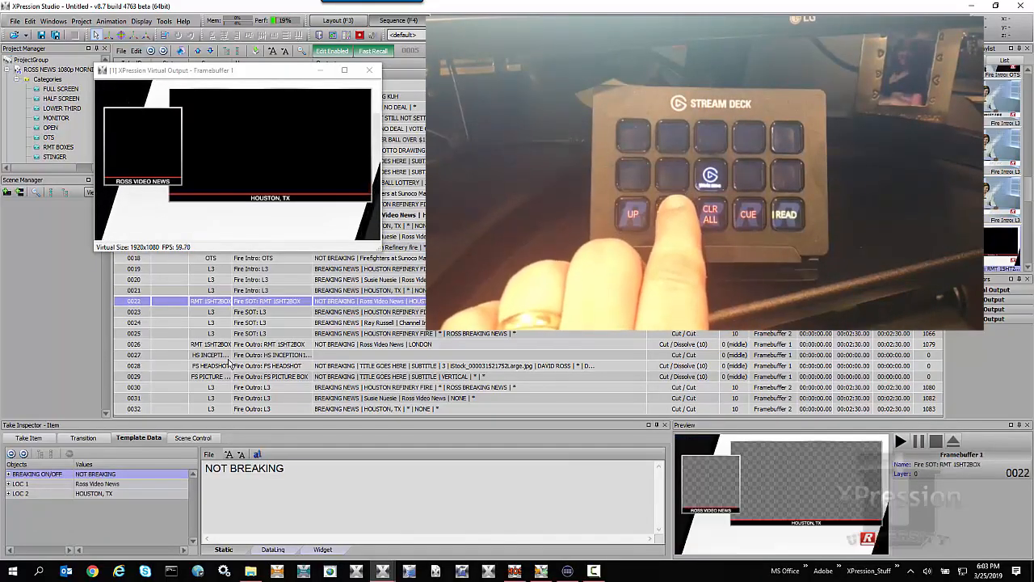
key("Down")
key("Down")
key("Down")
key("Down")
key("Down")
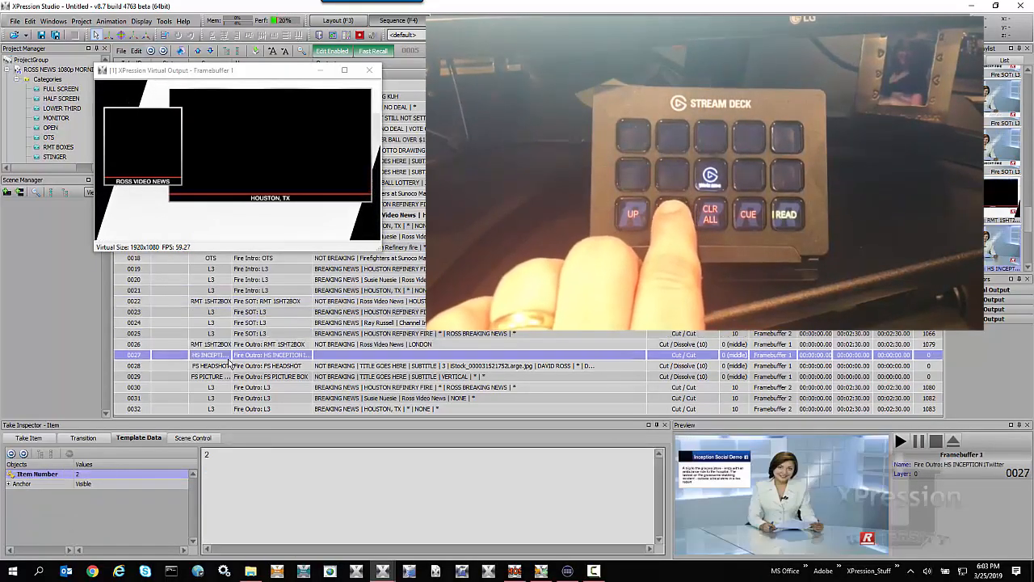
key("Down")
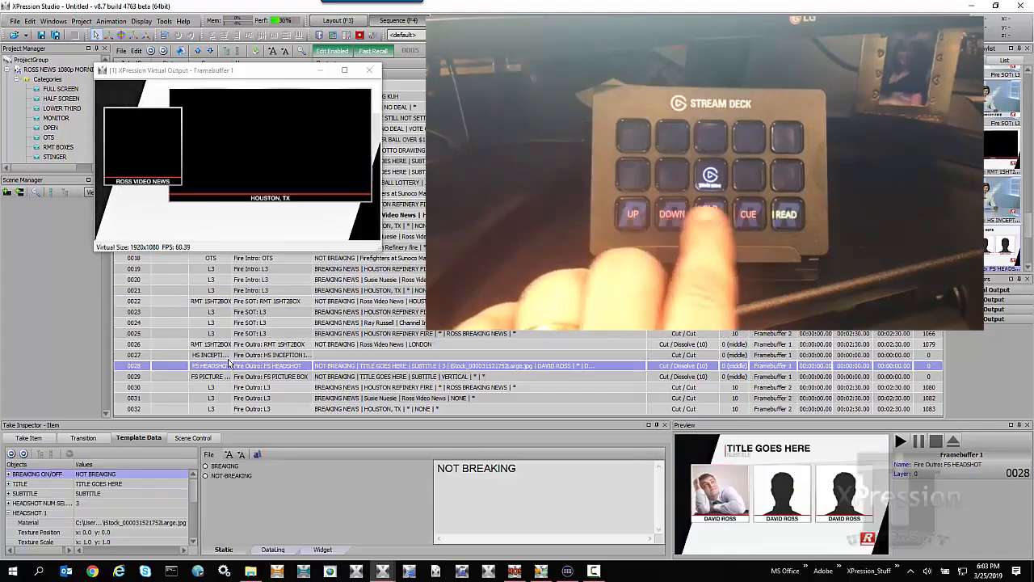
key("F9")
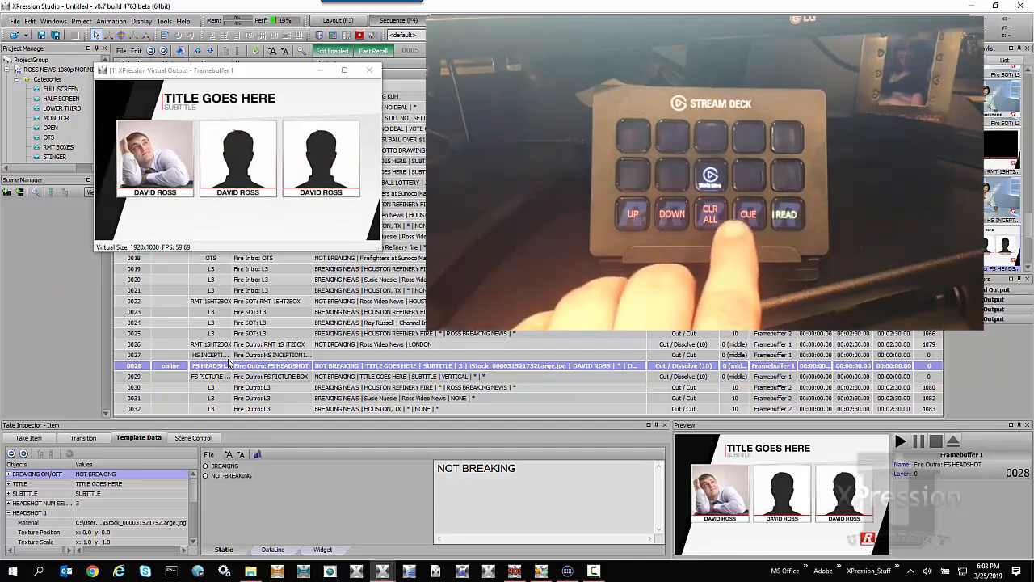
Clear all output, then bring up XPression Remote Controller with the Stream Deck window in front of it.
key("Escape")
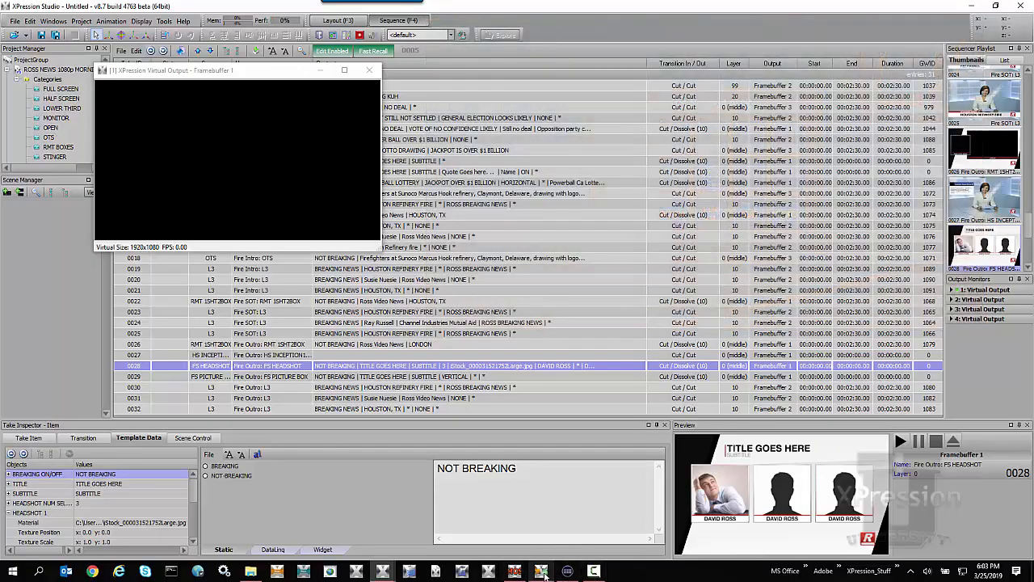
left_click(546, 503)
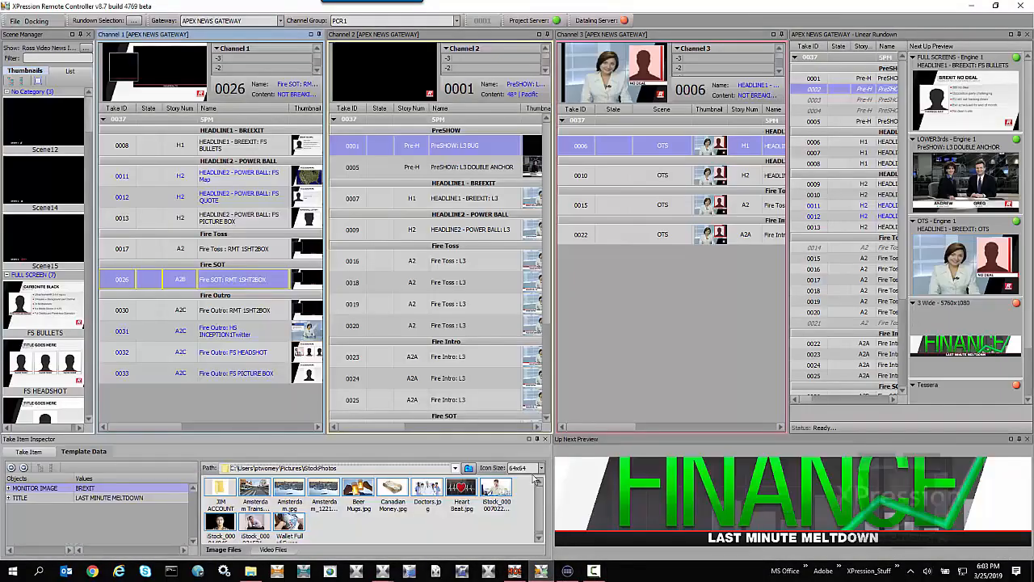
left_click(568, 571)
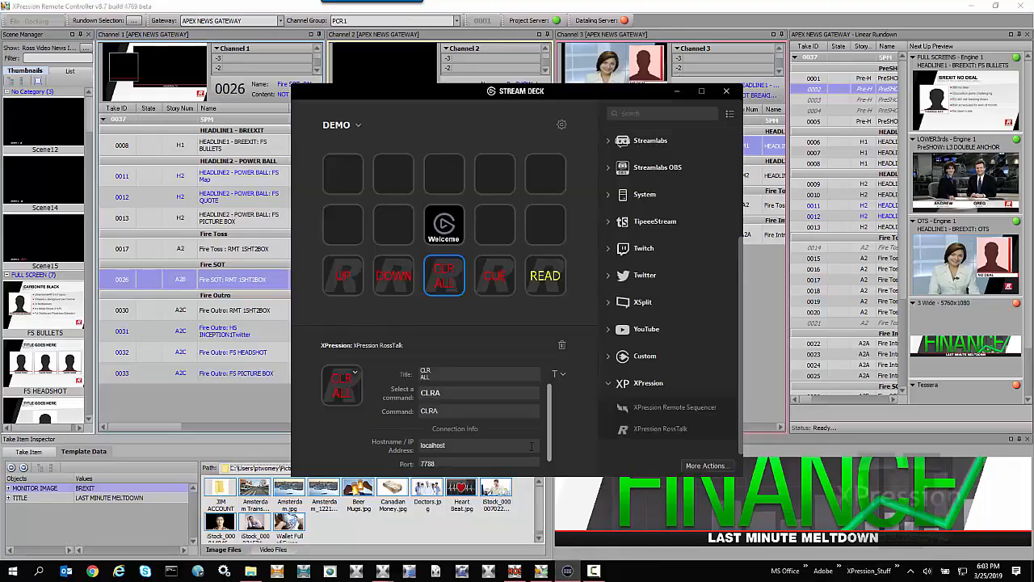
Delete the READ, CUE and CLR ALL actions from the bottom row of keys.
right_click(552, 282)
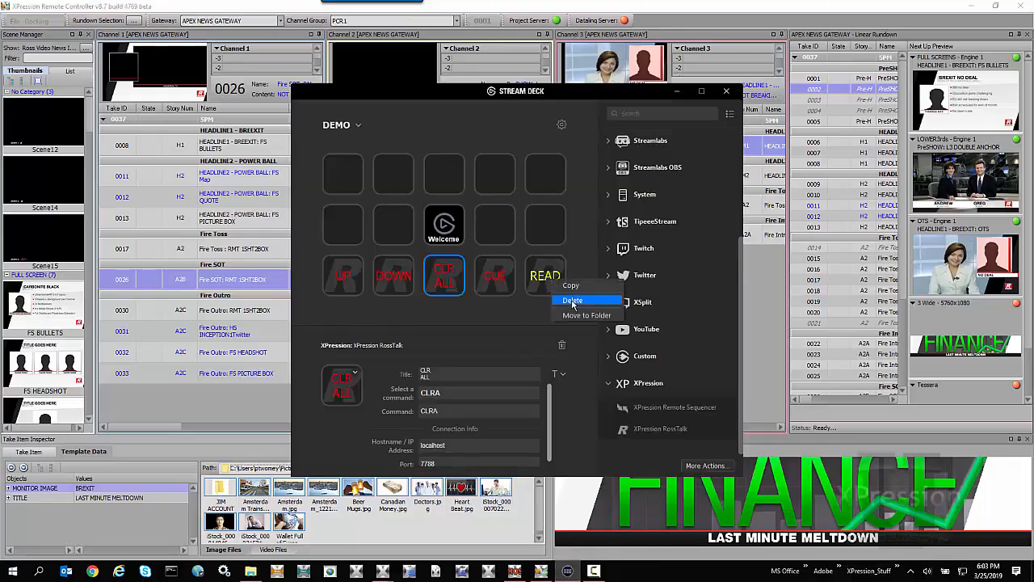
left_click(573, 304)
left_click(535, 305)
right_click(501, 280)
left_click(523, 302)
left_click(534, 306)
right_click(454, 285)
left_click(458, 304)
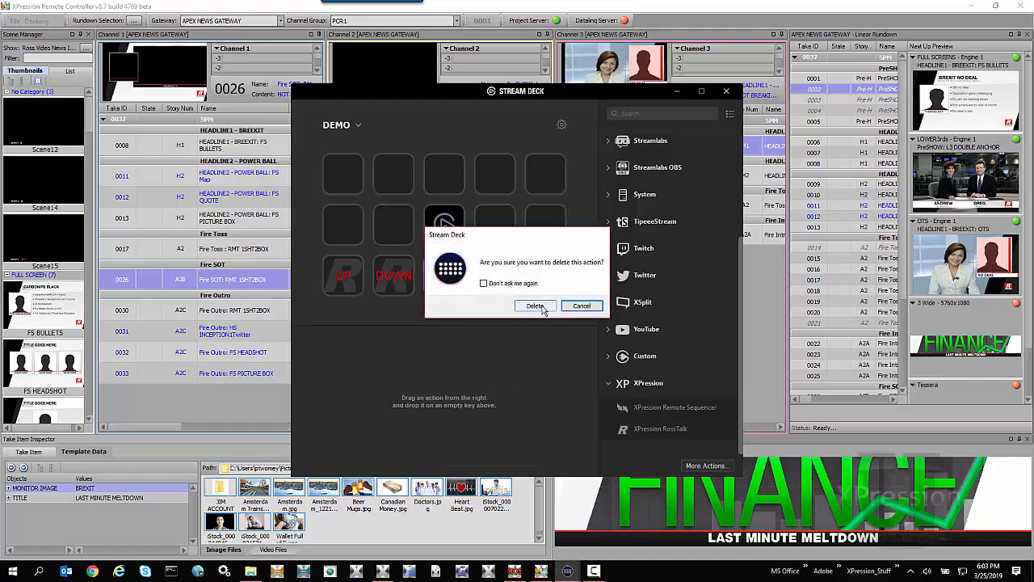
left_click(535, 305)
Delete the DOWN and UP actions from the bottom row of keys.
right_click(390, 276)
left_click(412, 293)
left_click(532, 306)
left_click(345, 277)
right_click(345, 277)
left_click(363, 296)
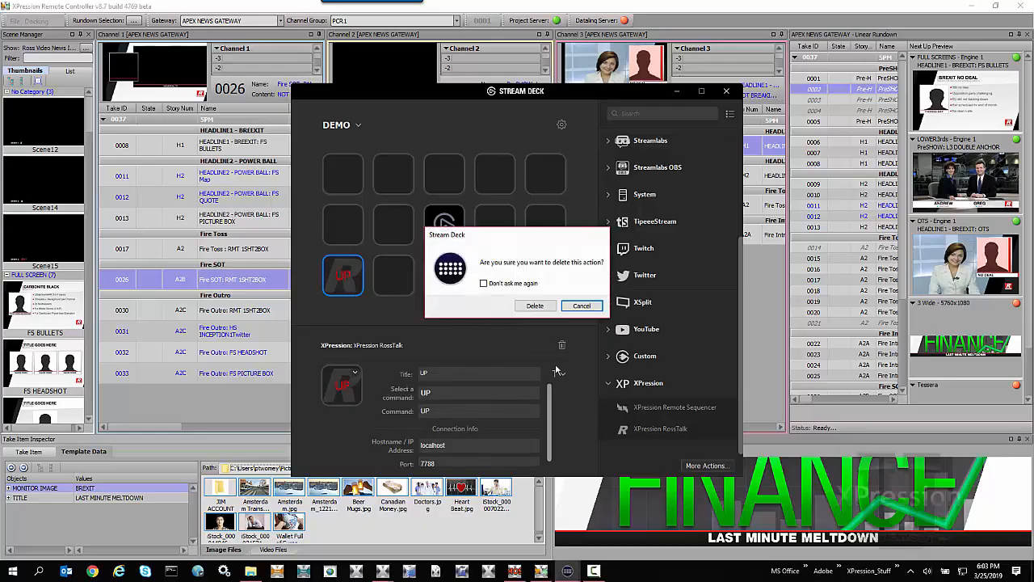
left_click(535, 305)
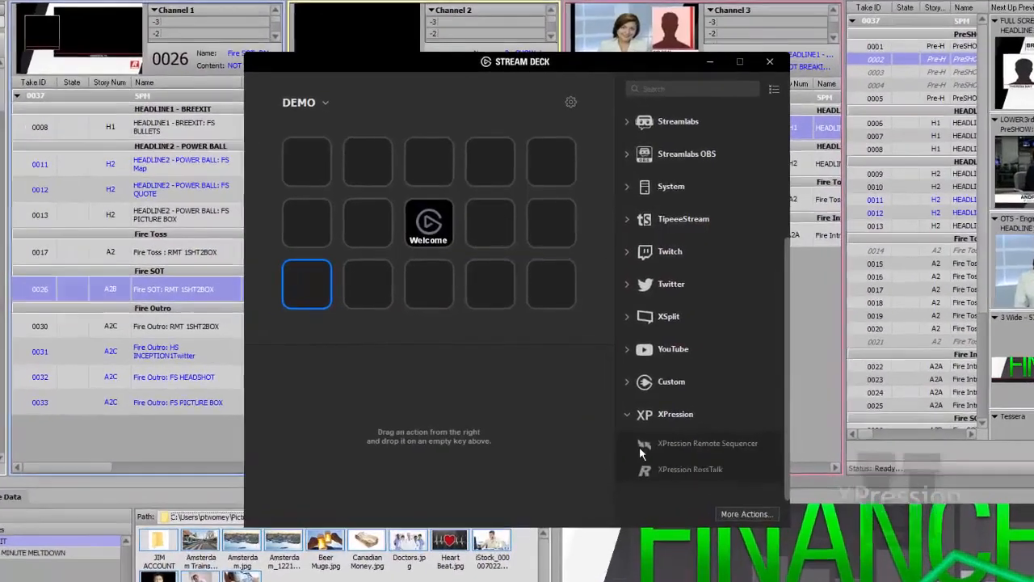
Add an XPression Remote Sequencer action to the fifth key of the top row with command Take and the two-line title TAKE 1.
left_click_drag(639, 446, 558, 162)
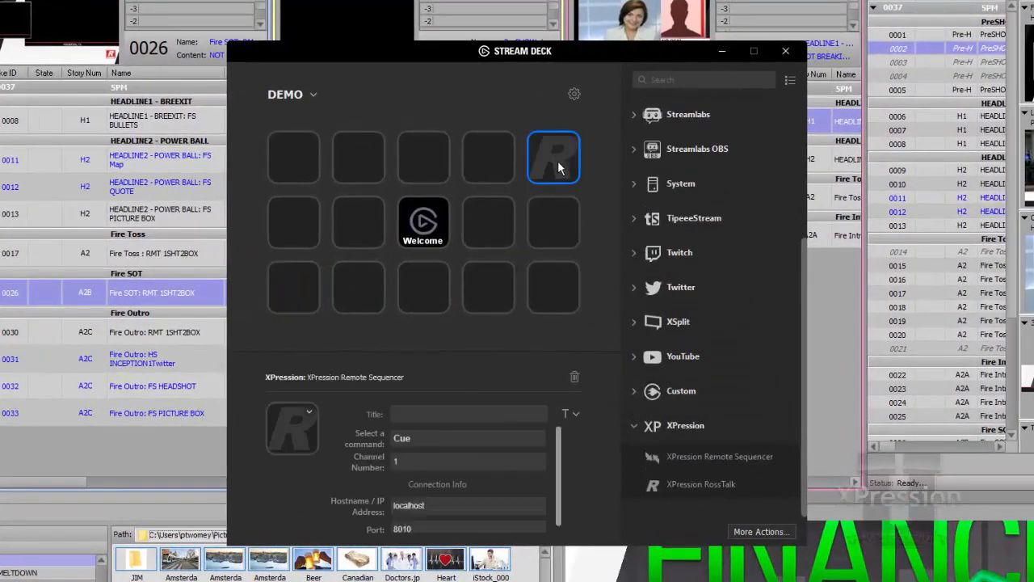
left_click(459, 436)
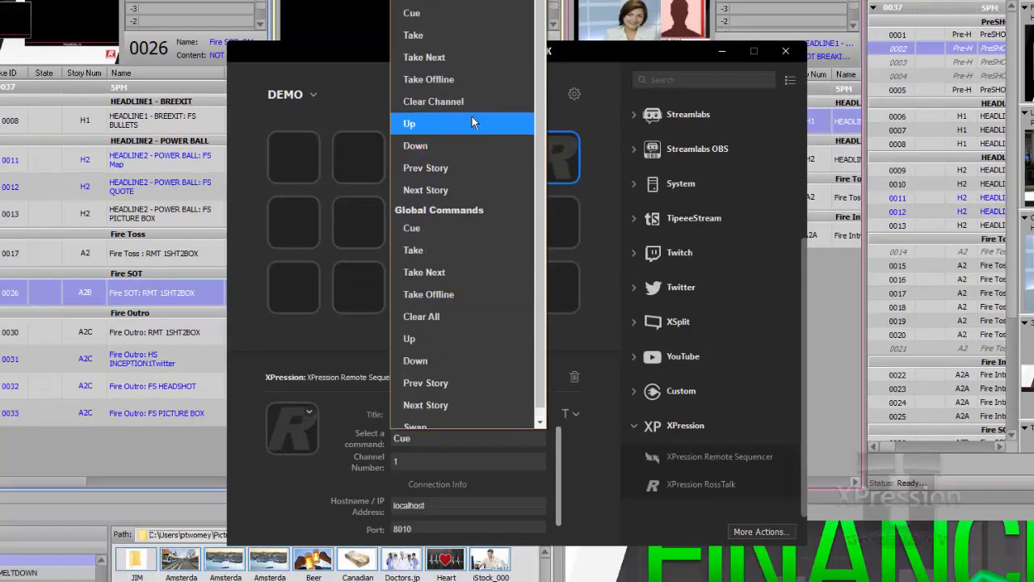
left_click(452, 31)
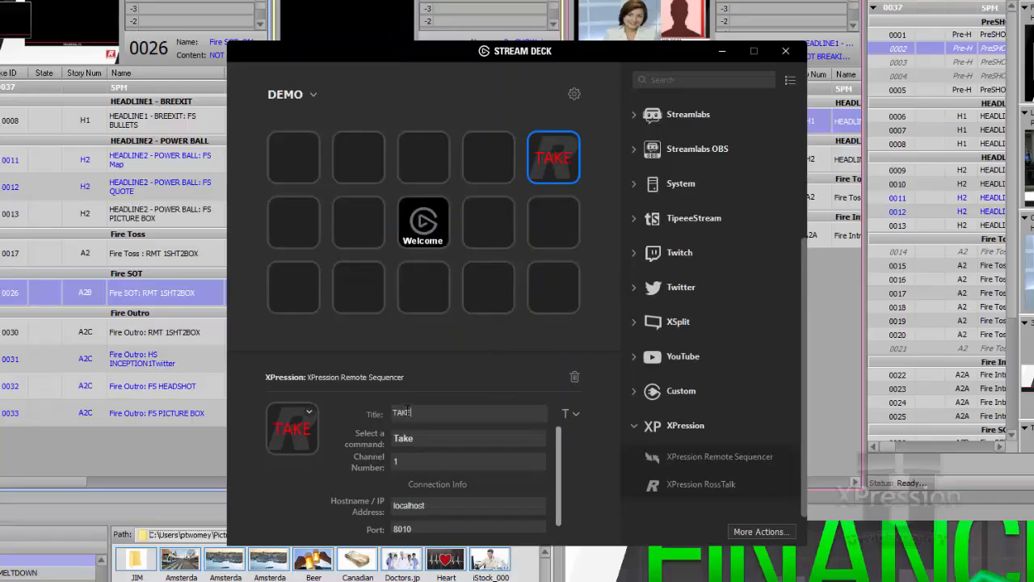
key("Return")
Add an XPression RossTalk action to the fourth key of the top row with the Remote Sequencer command CUE and title CUE 1.
left_click_drag(652, 485, 488, 149)
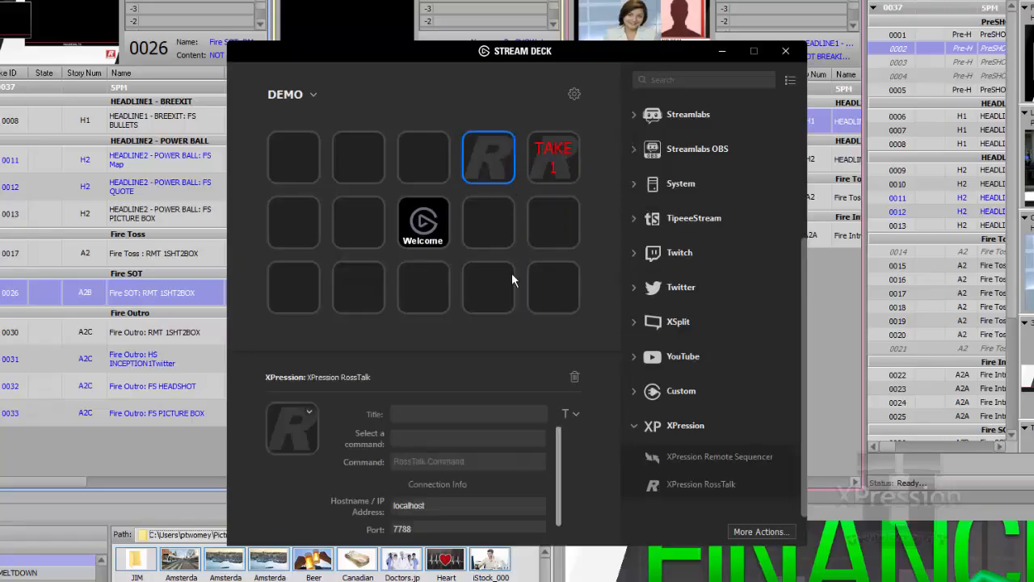
left_click(435, 437)
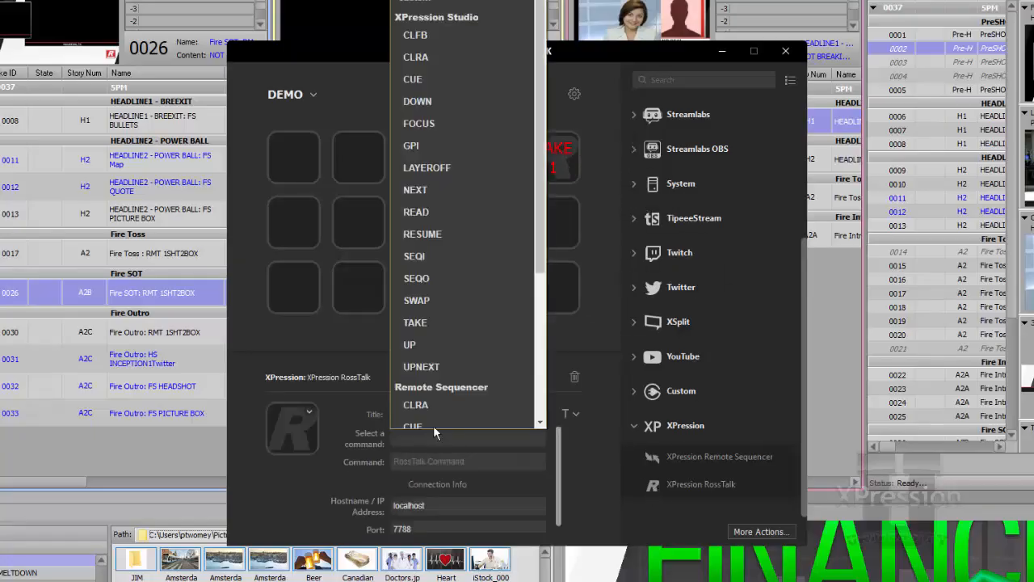
left_click(432, 71)
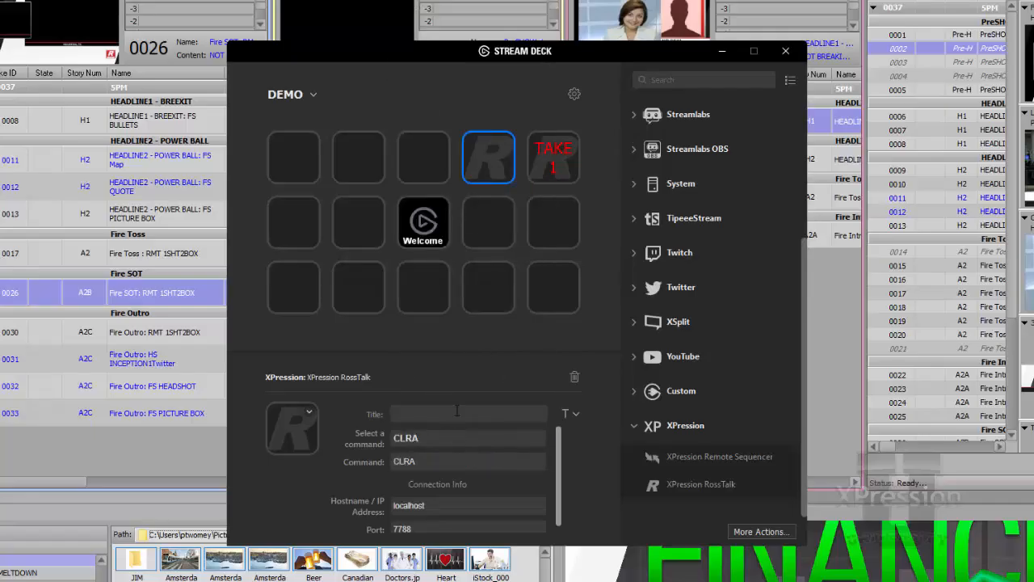
left_click(457, 437)
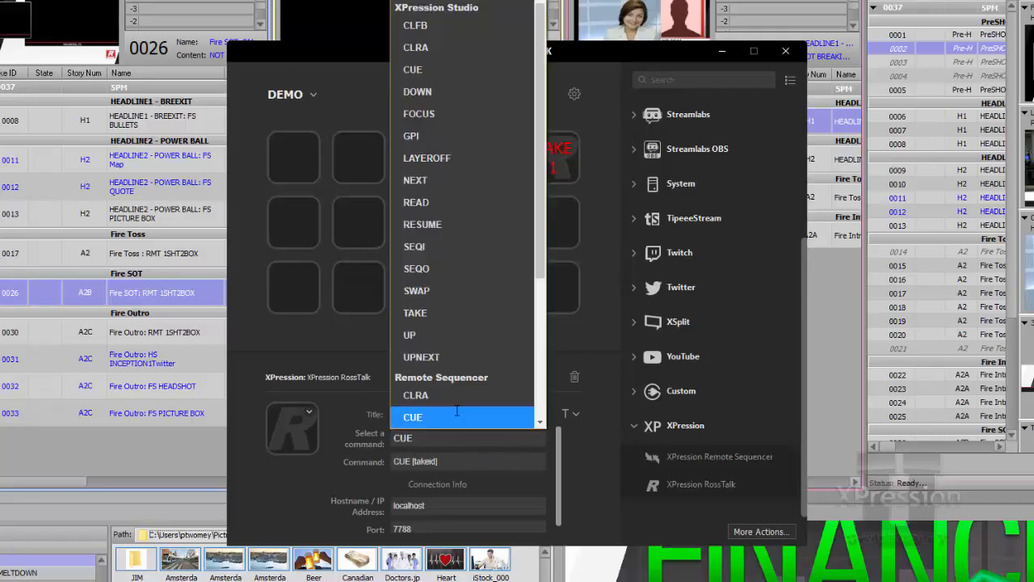
left_click(397, 410)
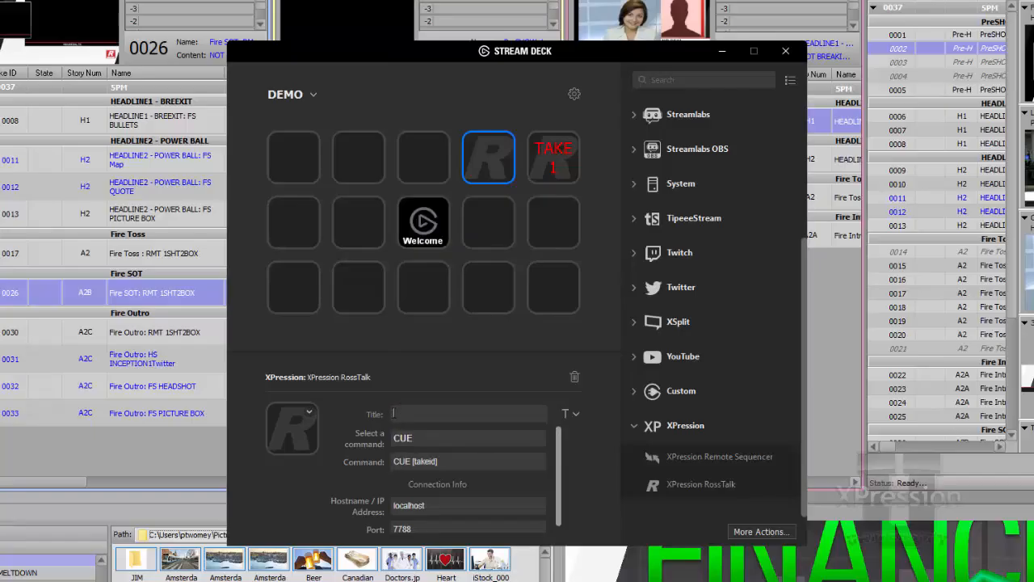
key("Return")
Add an XPression Remote Sequencer action to the second key of the top row with the channel command Down.
left_click_drag(643, 450, 367, 154)
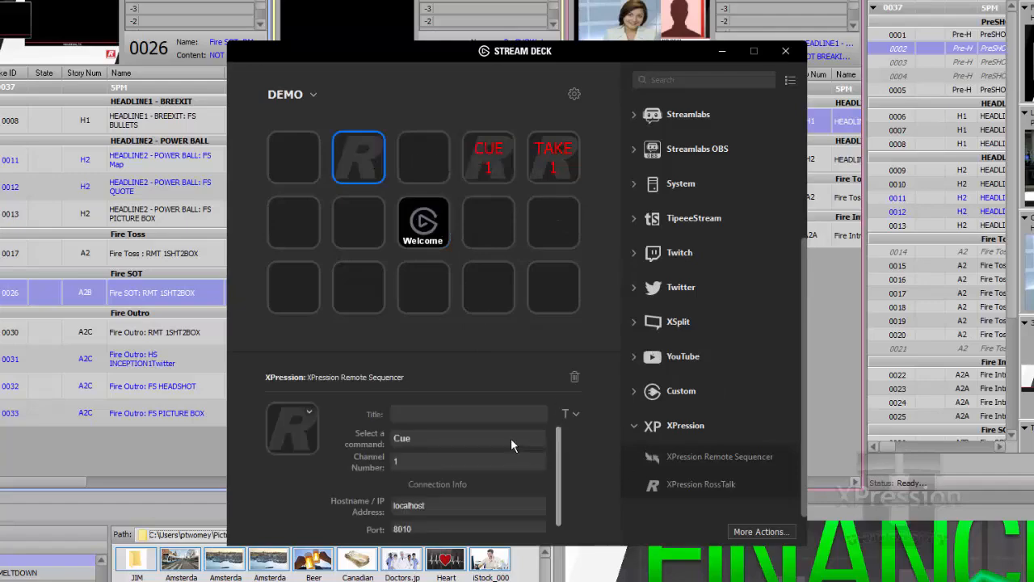
left_click(510, 440)
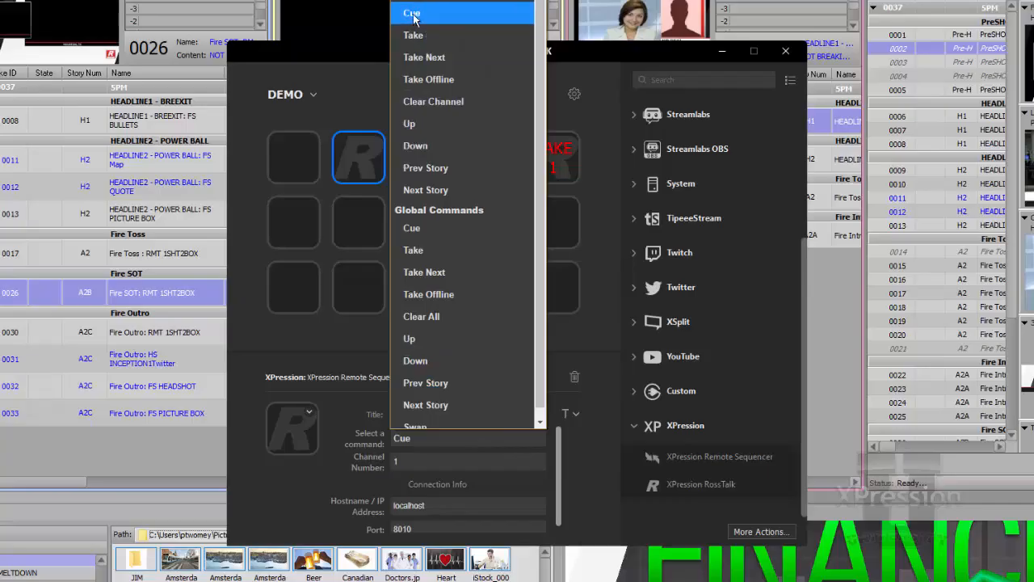
left_click(415, 146)
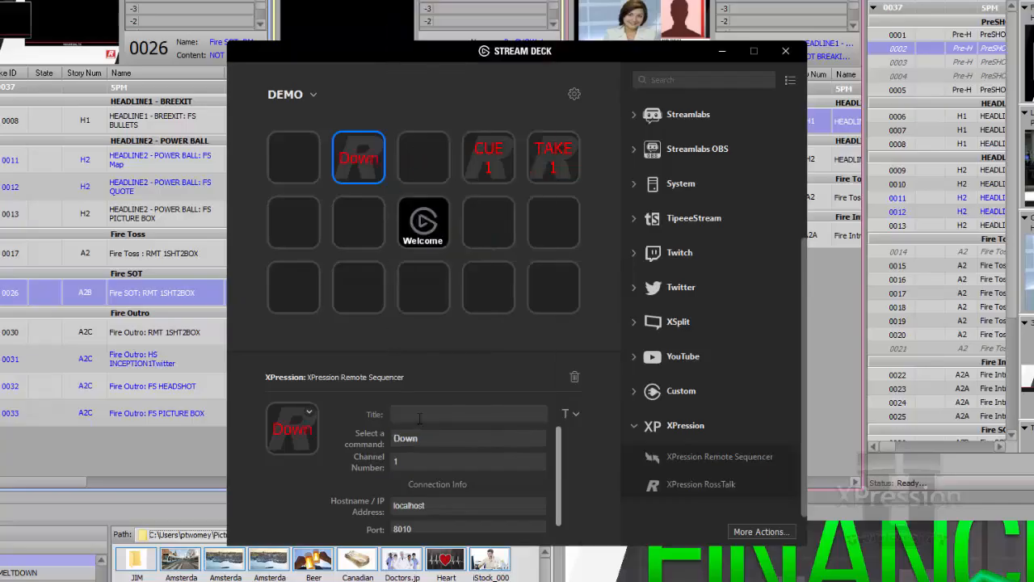
Add an XPression Remote Sequencer action to the first key of the top row with the channel command Up.
left_click_drag(654, 466, 301, 159)
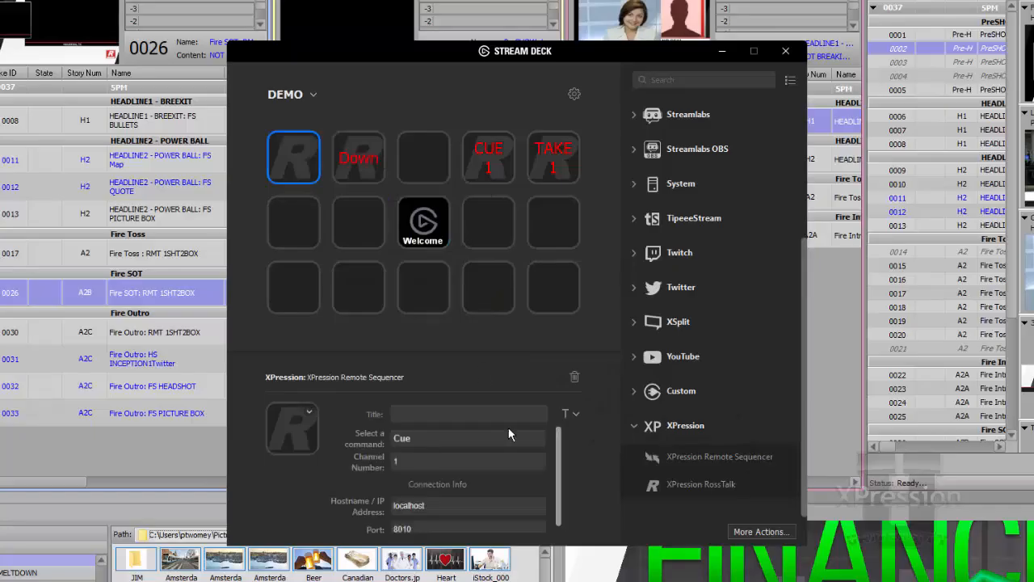
left_click(508, 439)
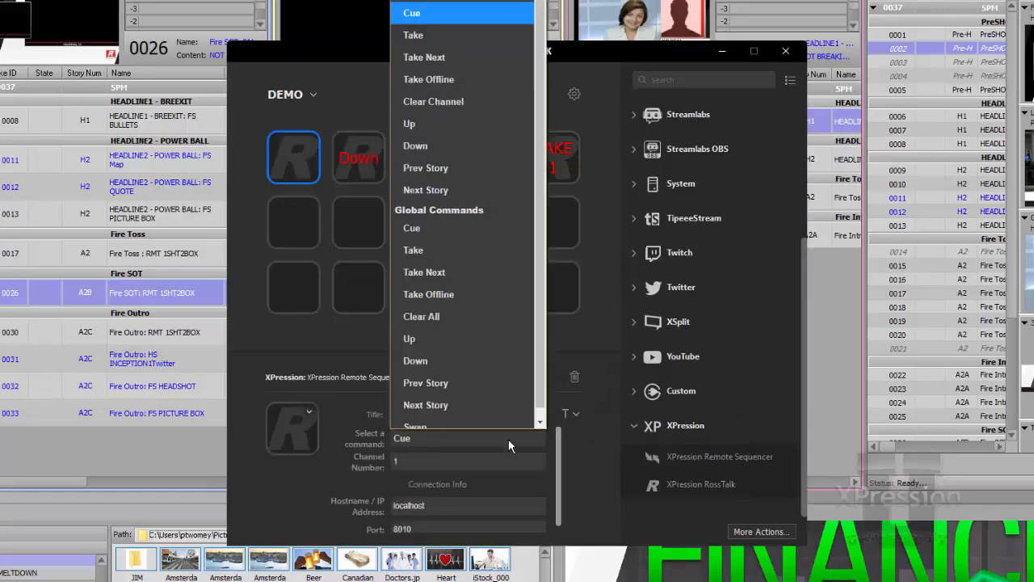
left_click(444, 128)
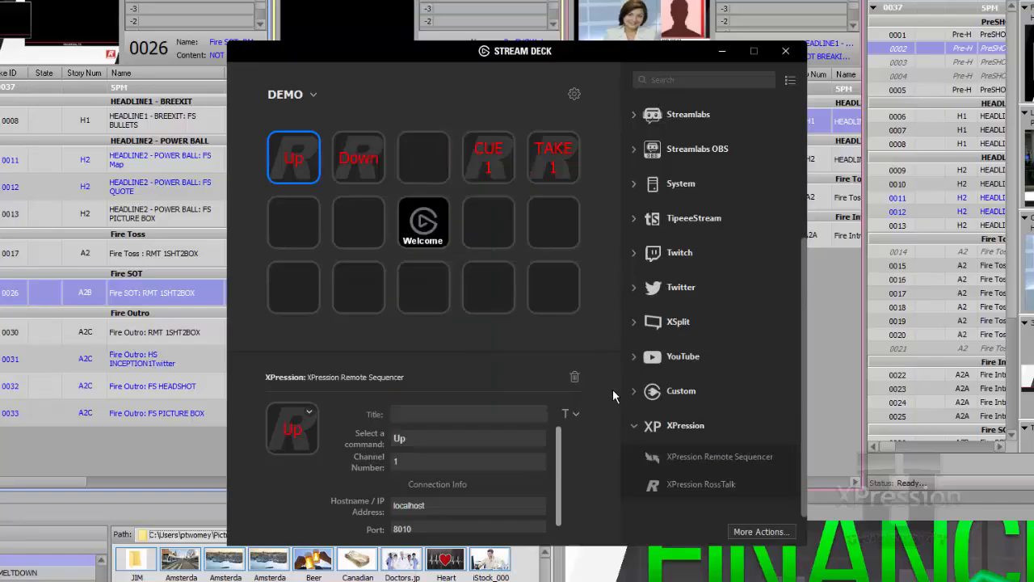
Add an XPression Remote Sequencer action to the third key of the top row with command Take Offline and the two-line title TAKE OFFLINE.
left_click_drag(656, 465, 431, 179)
left_click(532, 438)
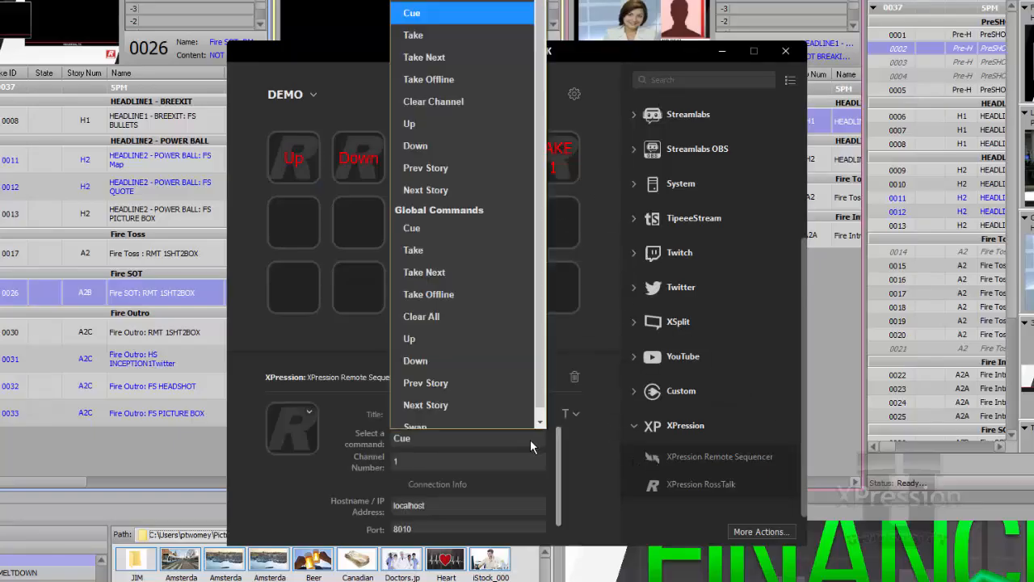
left_click(469, 70)
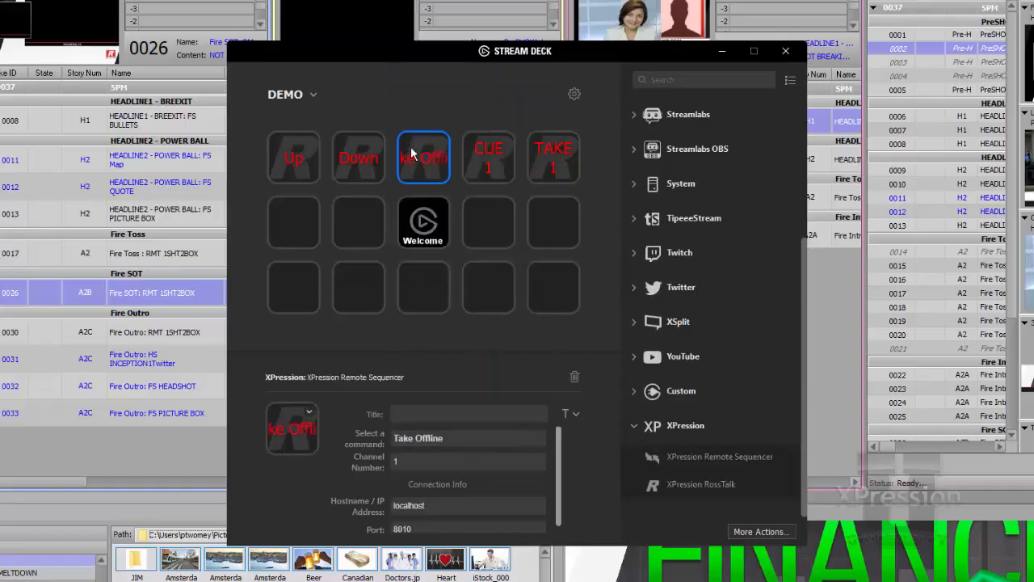
left_click(402, 414)
type("TAKE")
key("Return")
type("OFF")
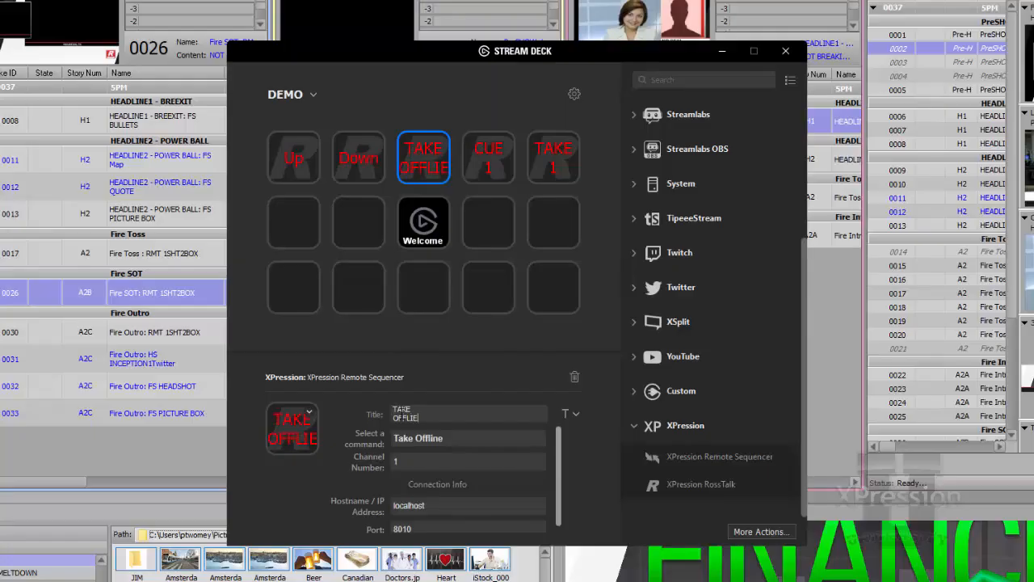
type("LIE")
key("BackSpace")
type("NE")
Add an XPression Remote Sequencer action to the fifth key of the second row with command Take and channel number 2.
left_click_drag(656, 465, 563, 223)
left_click(479, 441)
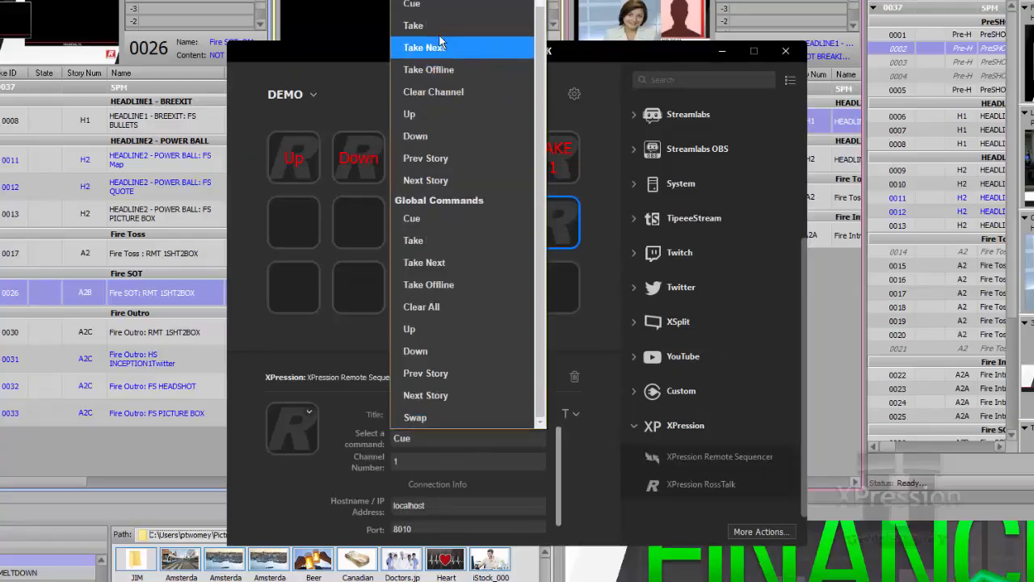
left_click(436, 25)
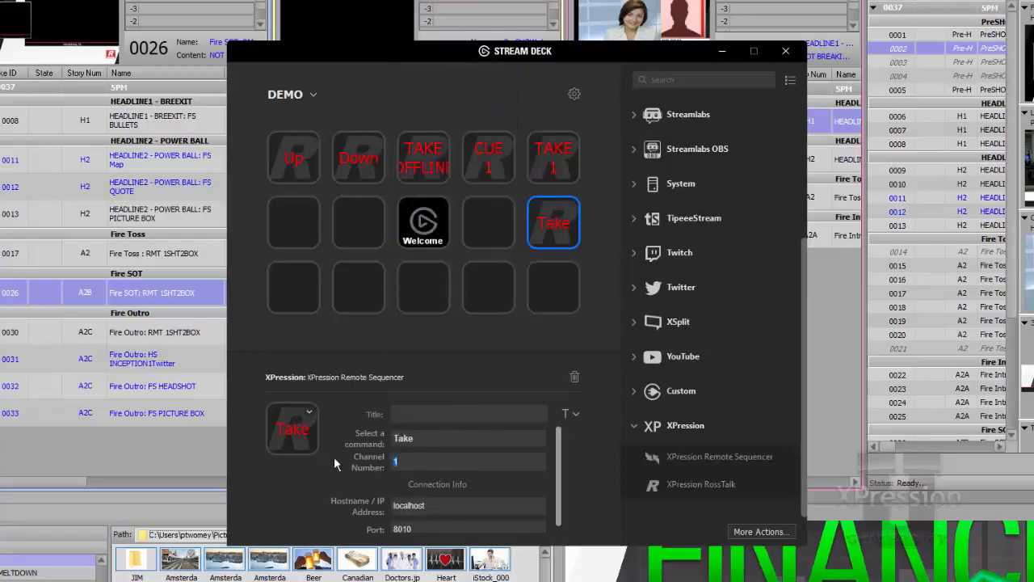
type("2")
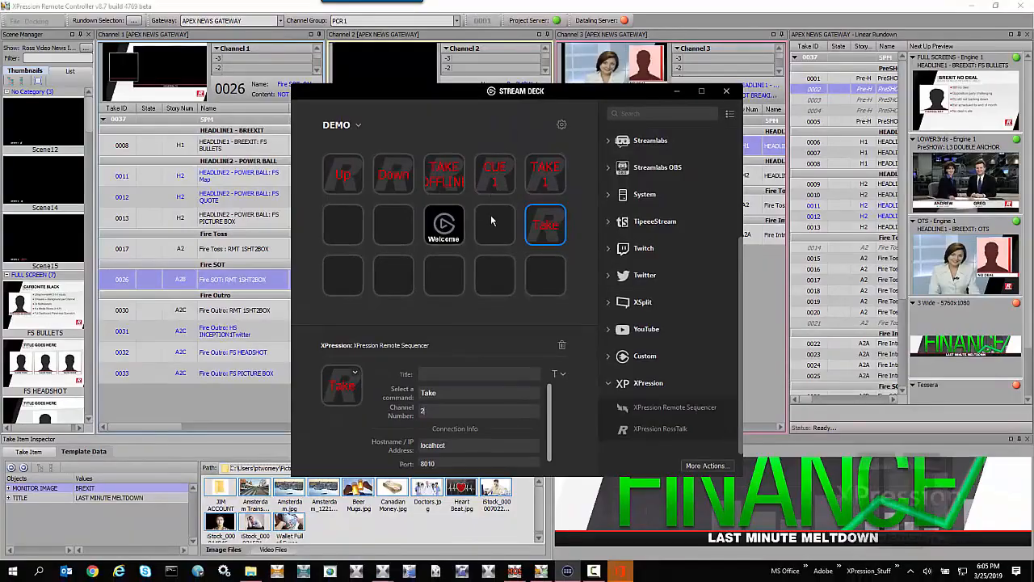
Minimize Stream Deck and, in XPression Remote Controller, take channel 1 item 0026 online and cue item 0032.
left_click(676, 94)
left_click(629, 346)
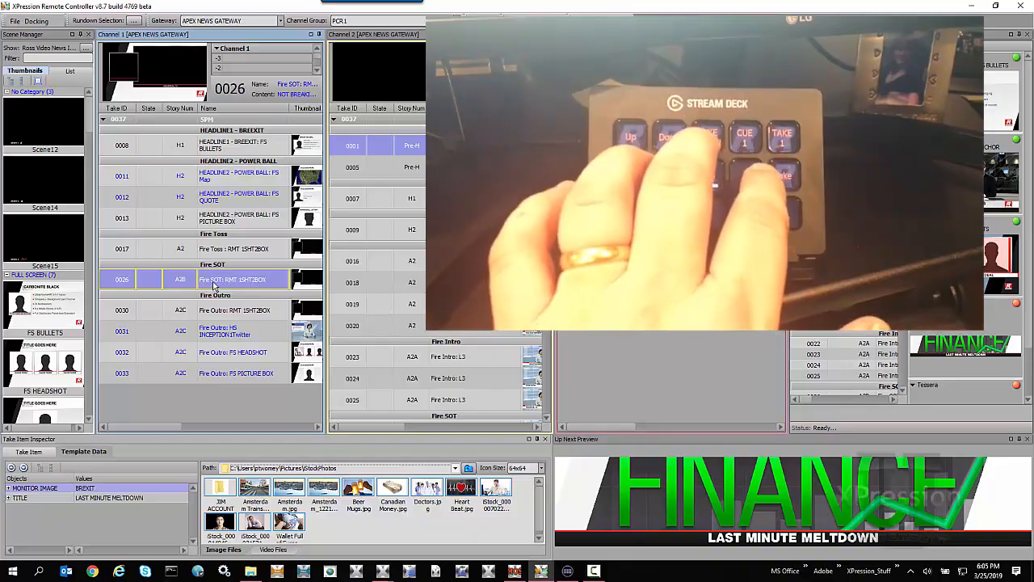
key("Return")
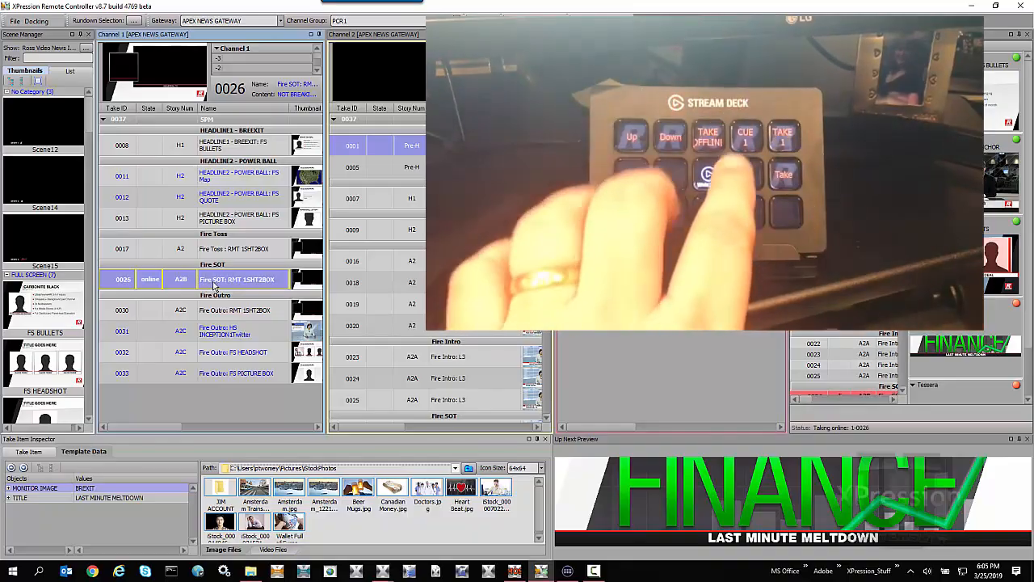
key("space")
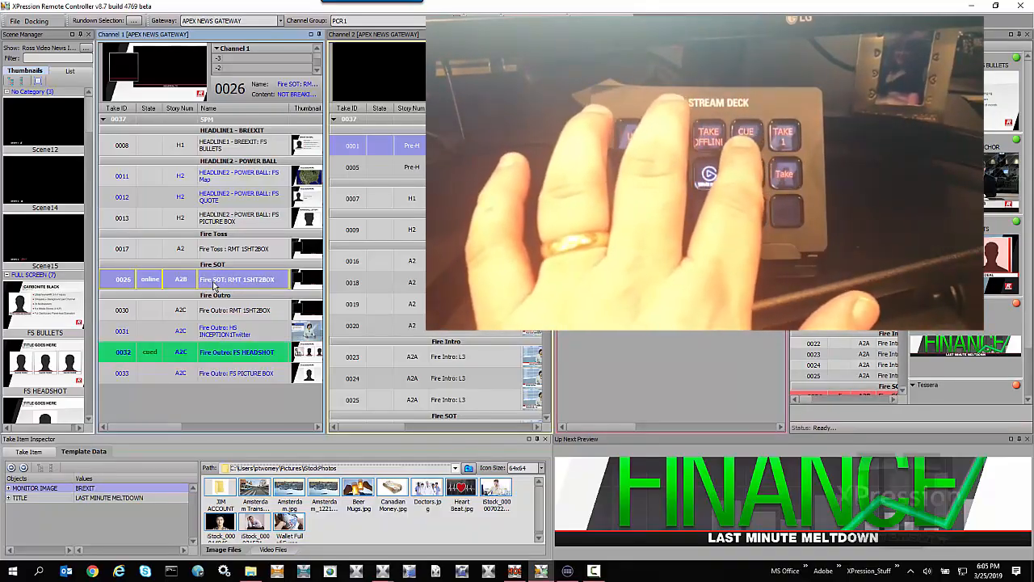
Replace item 0026 with item 0030 online on channel 1, and take item 0001 on channel 2.
key("minus")
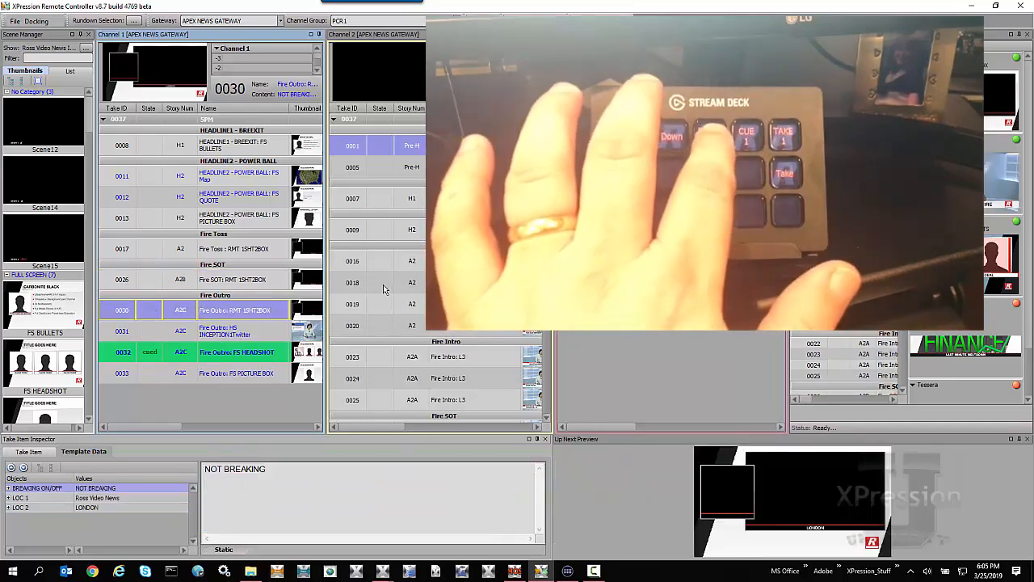
key("Return")
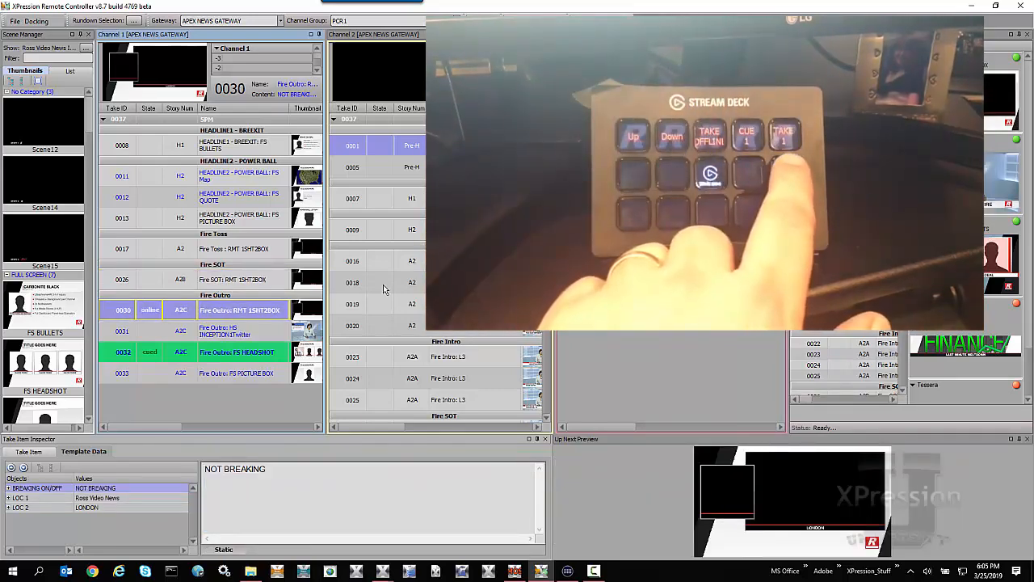
key("Return")
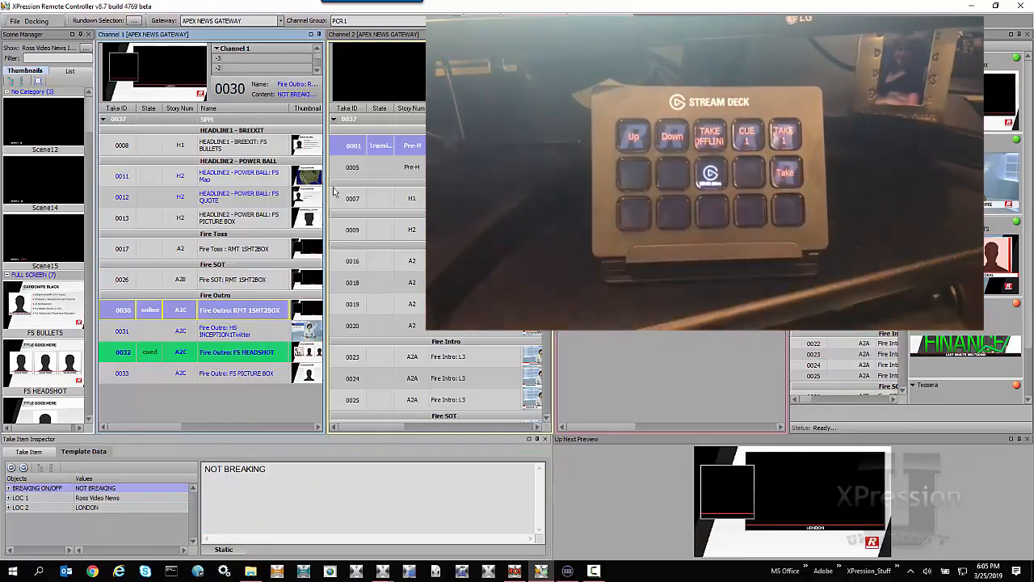